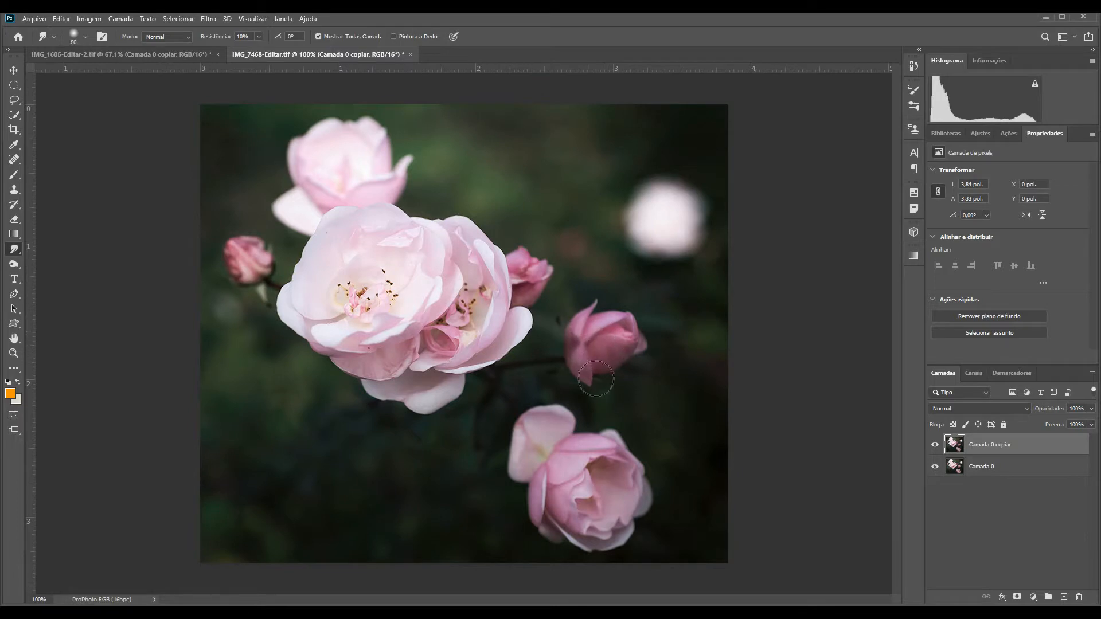
pyautogui.moveTo(636, 345)
pyautogui.mouseDown()
pyautogui.moveTo(627, 316)
pyautogui.moveTo(585, 312)
pyautogui.moveTo(627, 339)
pyautogui.moveTo(621, 350)
pyautogui.mouseUp()
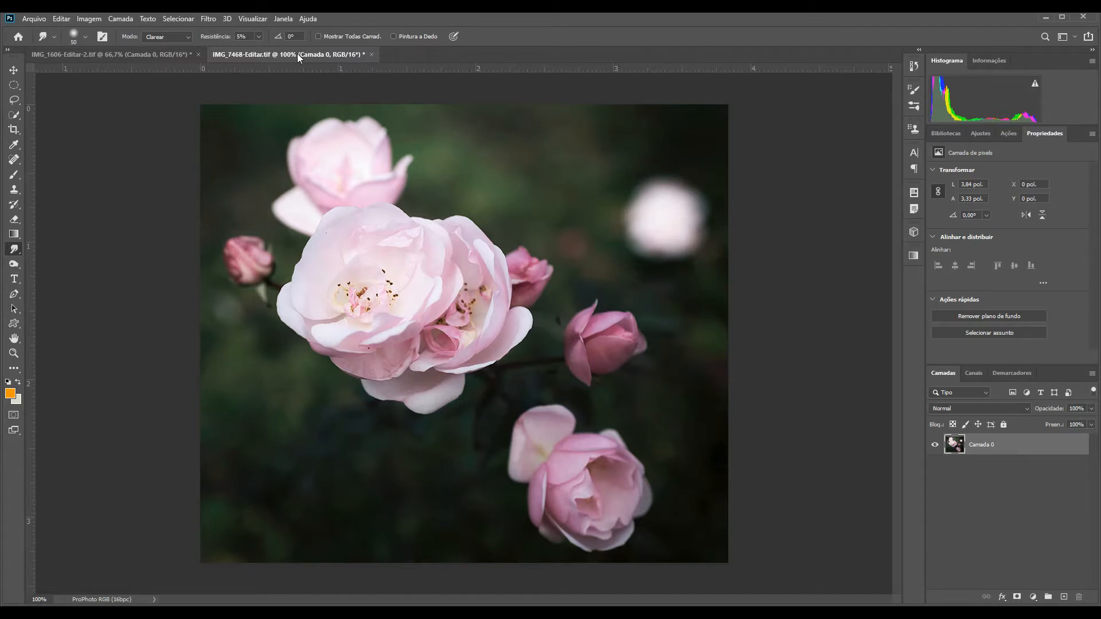
# Step: Activate the Smudge tool and enlarge its soft round brush to 250 px
pyautogui.rightClick(14, 254)
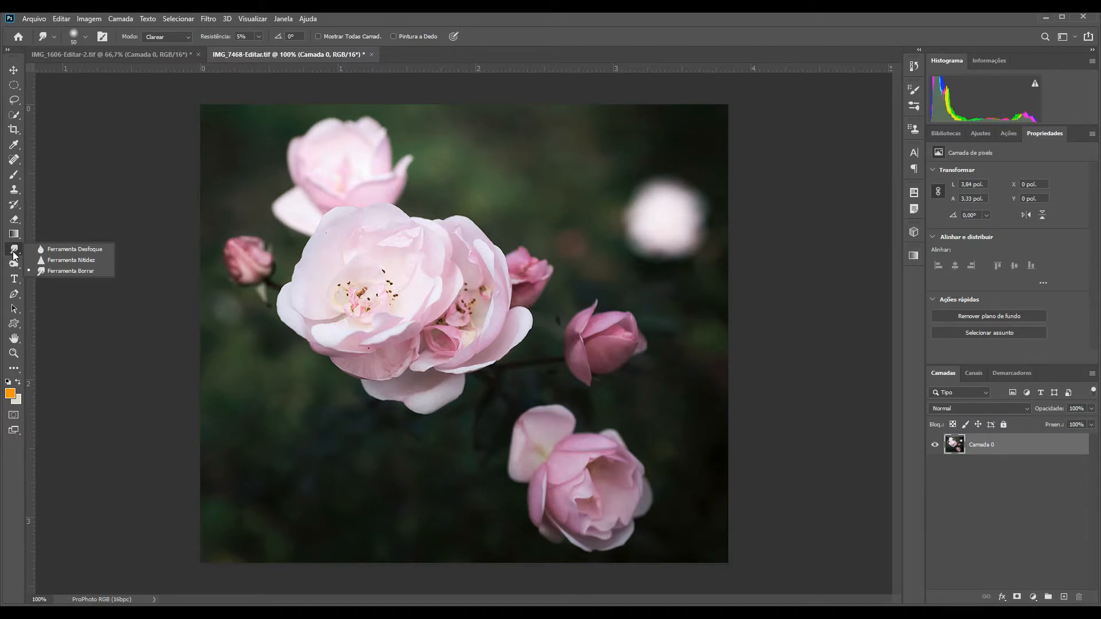
pyautogui.click(14, 264)
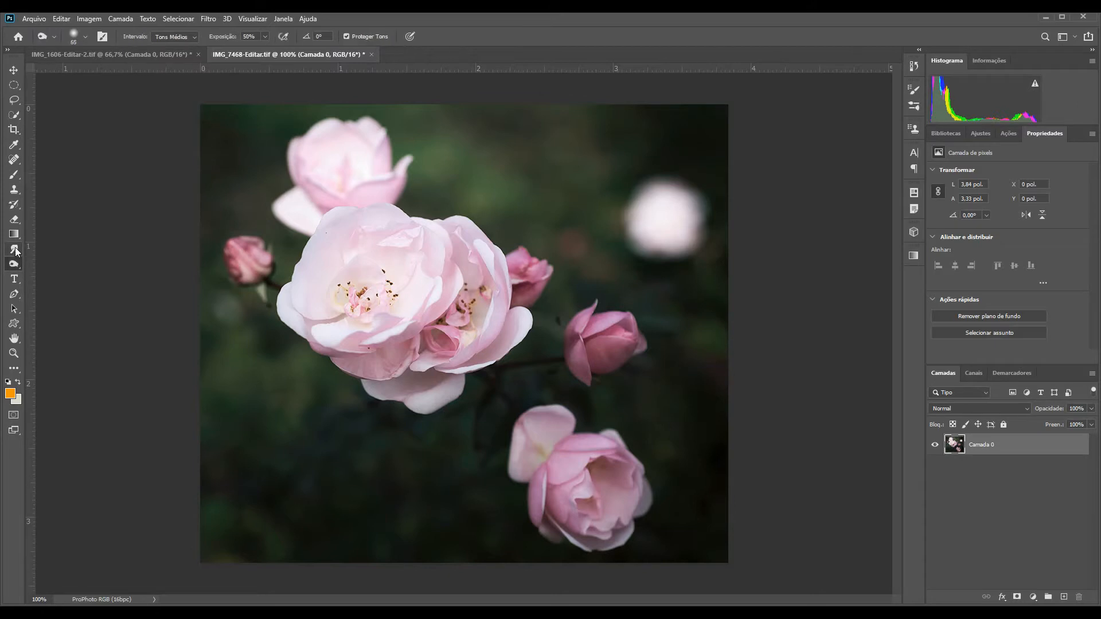
pyautogui.click(15, 249)
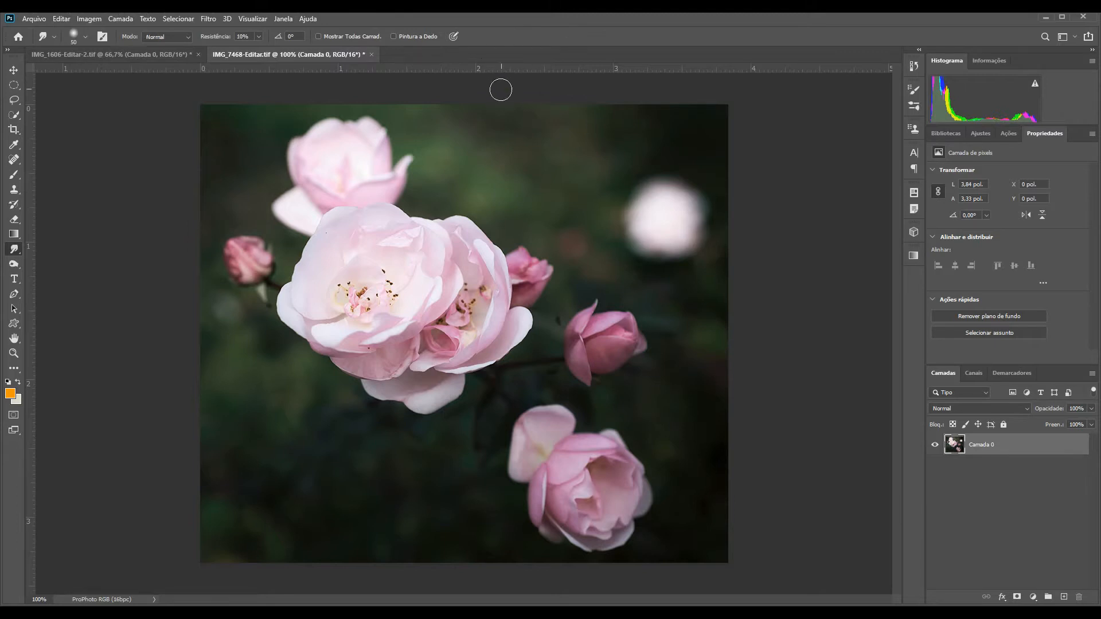
pyautogui.press(']')
pyautogui.press(']')
pyautogui.press(']')
pyautogui.press(']')
pyautogui.press(']')
pyautogui.press(']')
pyautogui.press(']')
pyautogui.press(']')
pyautogui.press(']')
pyautogui.press(']')
# Step: Try smudging the large central flower directly on the original Camada 0 layer
pyautogui.moveTo(393, 264)
pyautogui.mouseDown()
pyautogui.moveTo(381, 246)
pyautogui.moveTo(427, 259)
pyautogui.moveTo(454, 320)
pyautogui.mouseUp()
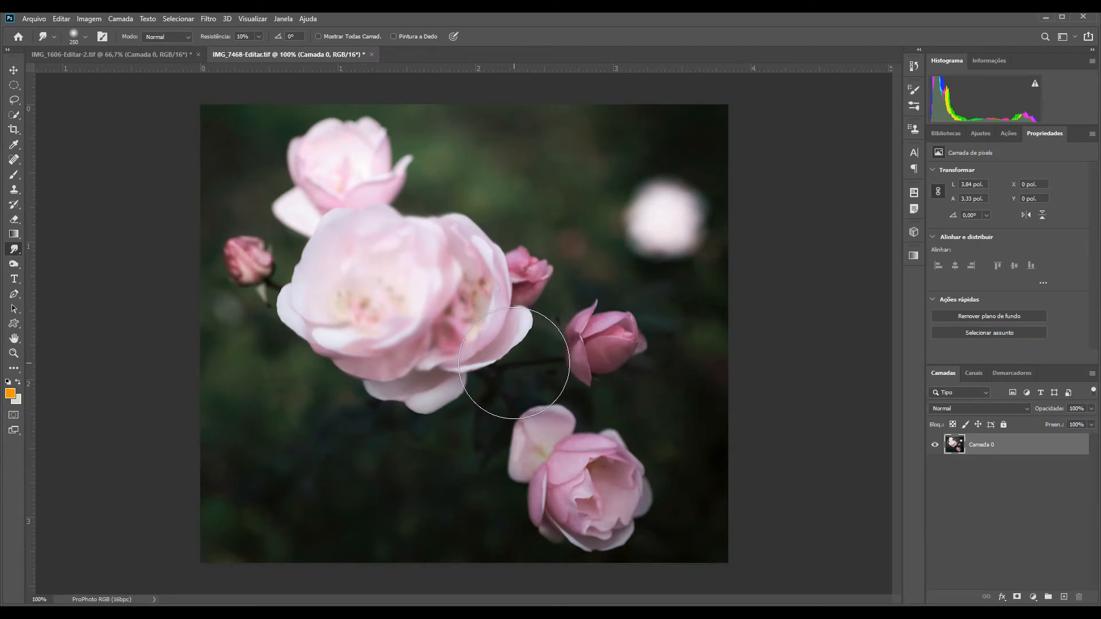
pyautogui.hotkey('ctrl', 'z')
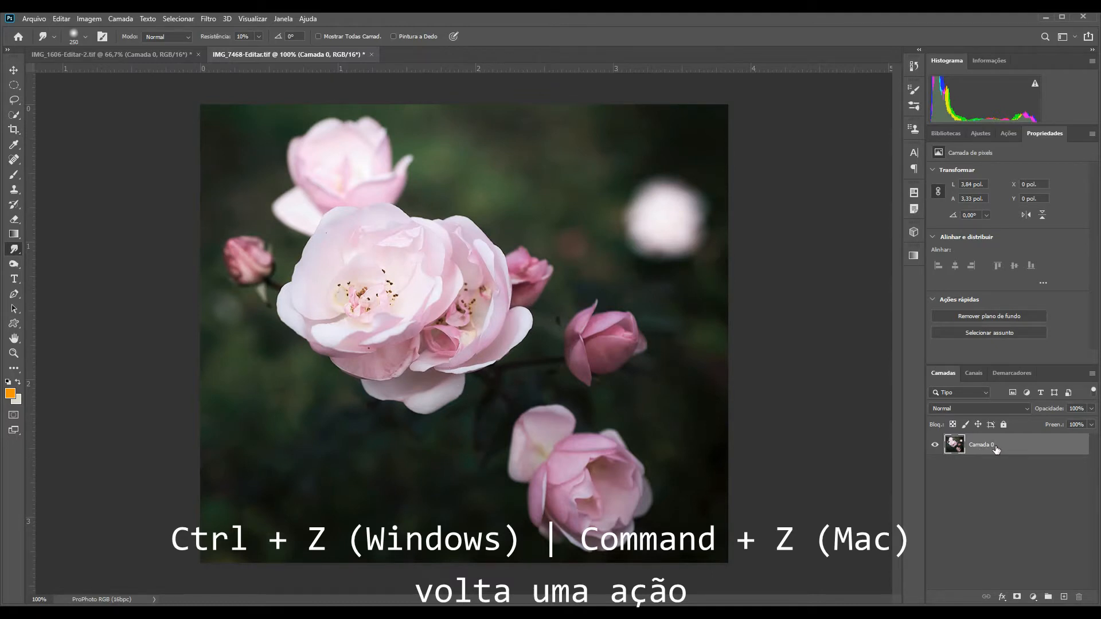
# Step: Duplicate the Camada 0 layer and test a 10% strength smudge on the copy's large flower, undoing the stroke
pyautogui.hotkey('ctrl', 'j')
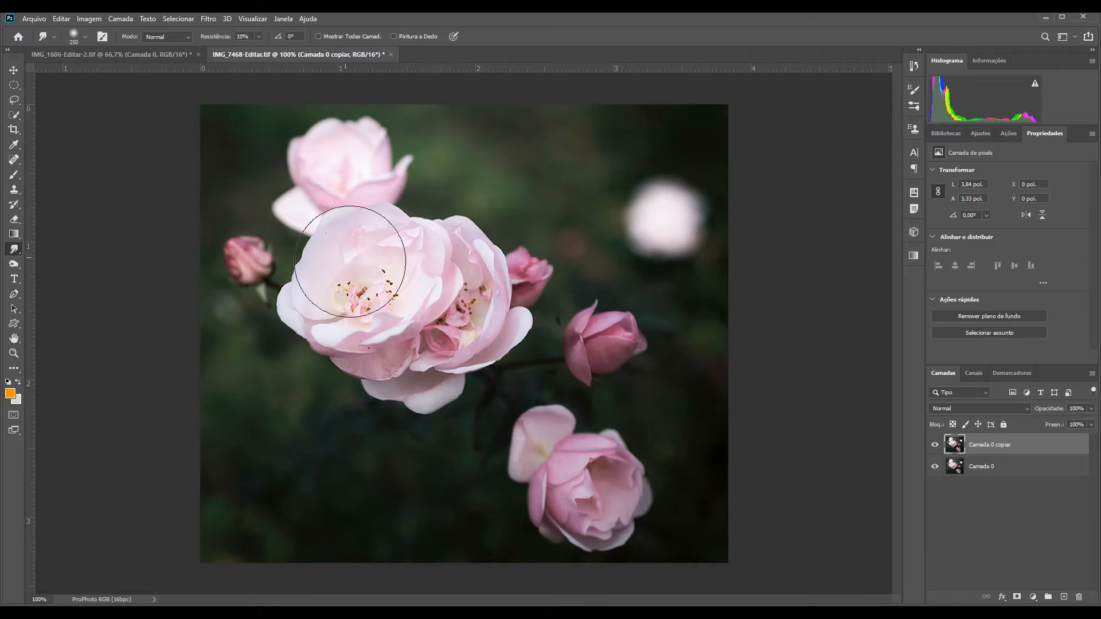
pyautogui.moveTo(371, 285)
pyautogui.mouseDown()
pyautogui.moveTo(409, 269)
pyautogui.moveTo(393, 286)
pyautogui.moveTo(386, 400)
pyautogui.moveTo(418, 377)
pyautogui.mouseUp()
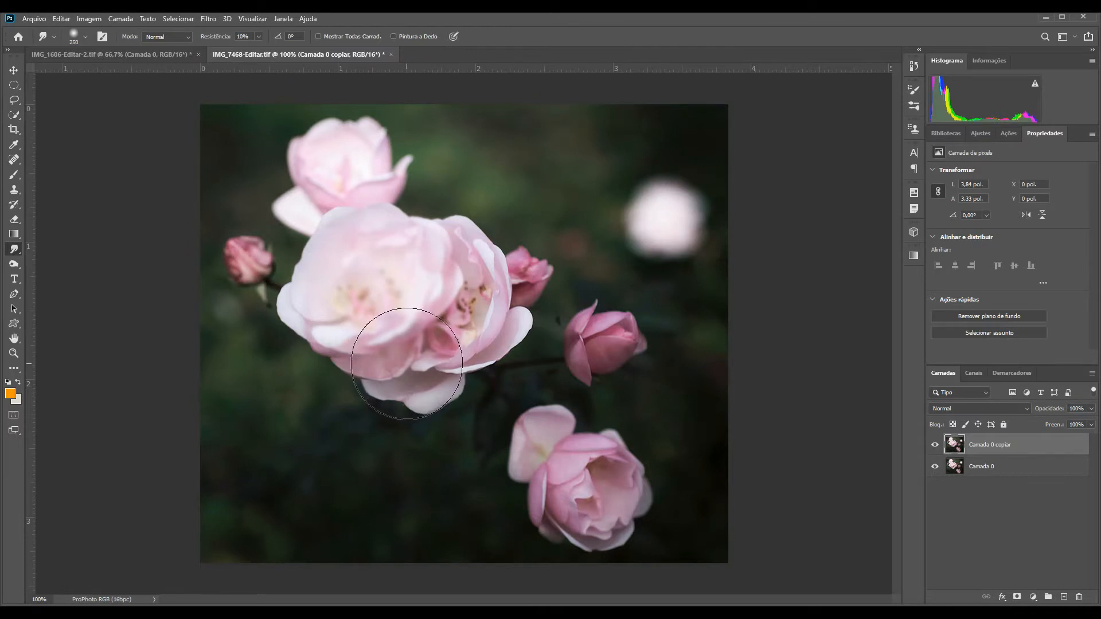
pyautogui.hotkey('ctrl', 'z')
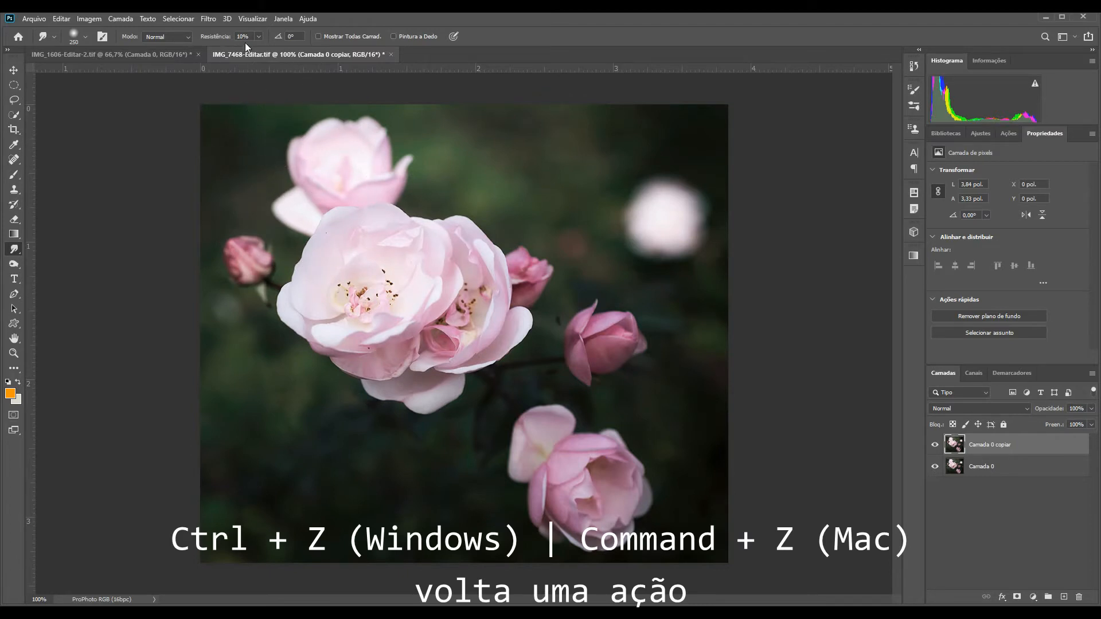
# Step: Try smudging the large central flower on the duplicated layer with the strength at 90%
pyautogui.moveTo(363, 251)
pyautogui.mouseDown()
pyautogui.moveTo(401, 340)
pyautogui.moveTo(433, 264)
pyautogui.moveTo(407, 320)
pyautogui.moveTo(460, 298)
pyautogui.moveTo(412, 337)
pyautogui.moveTo(442, 405)
pyautogui.mouseUp()
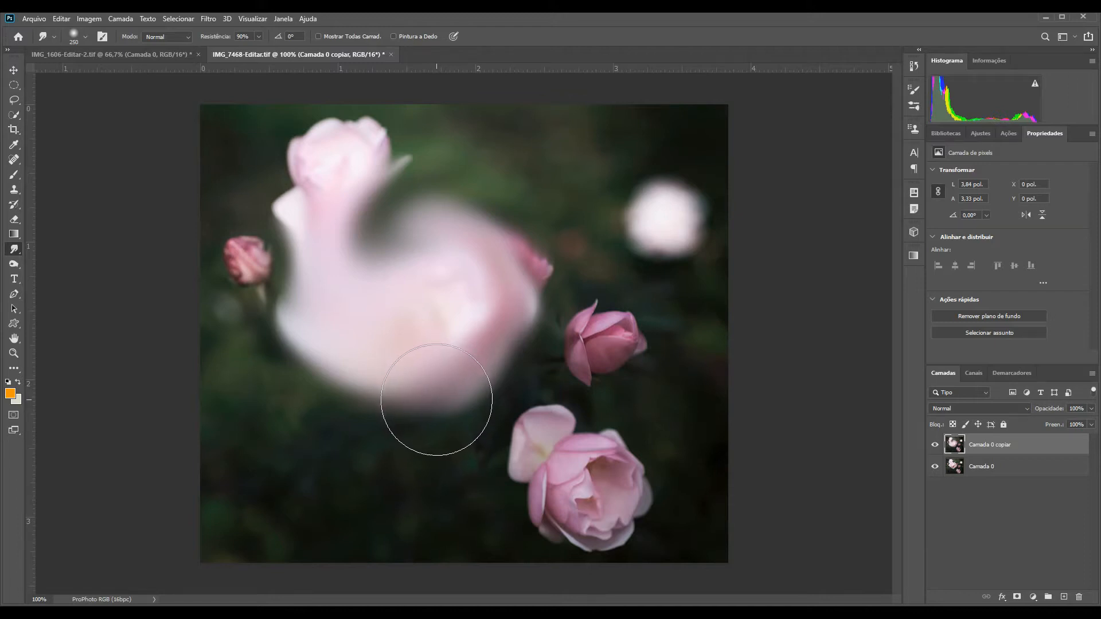
pyautogui.hotkey('ctrl', 'z')
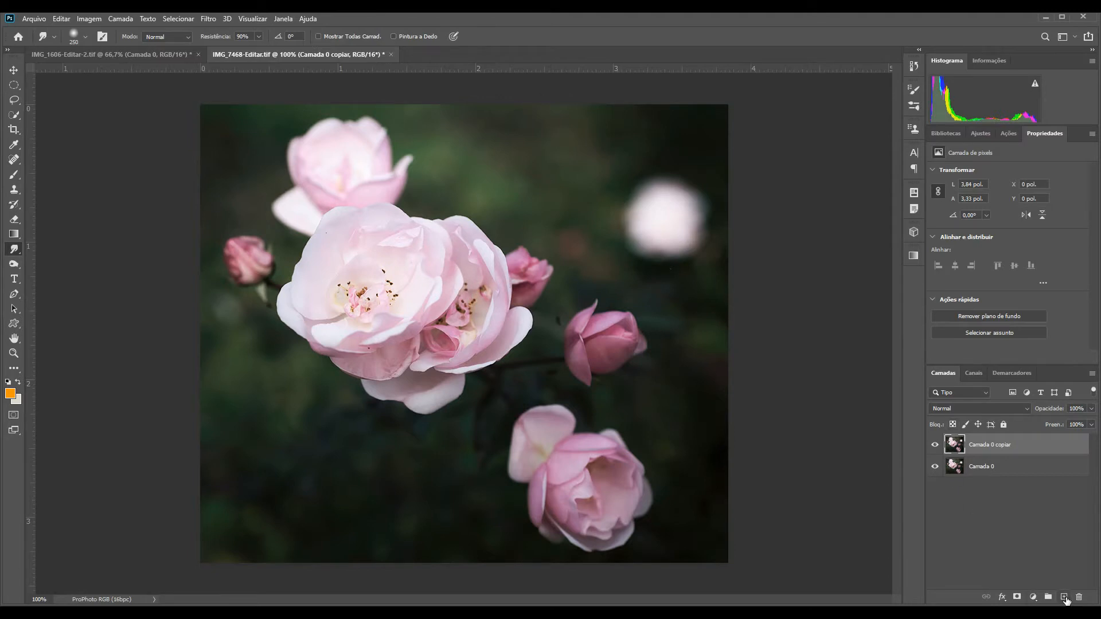
# Step: Add an empty layer above the copy, enable sampling of all layers and smudge the large flower onto it
pyautogui.click(1063, 597)
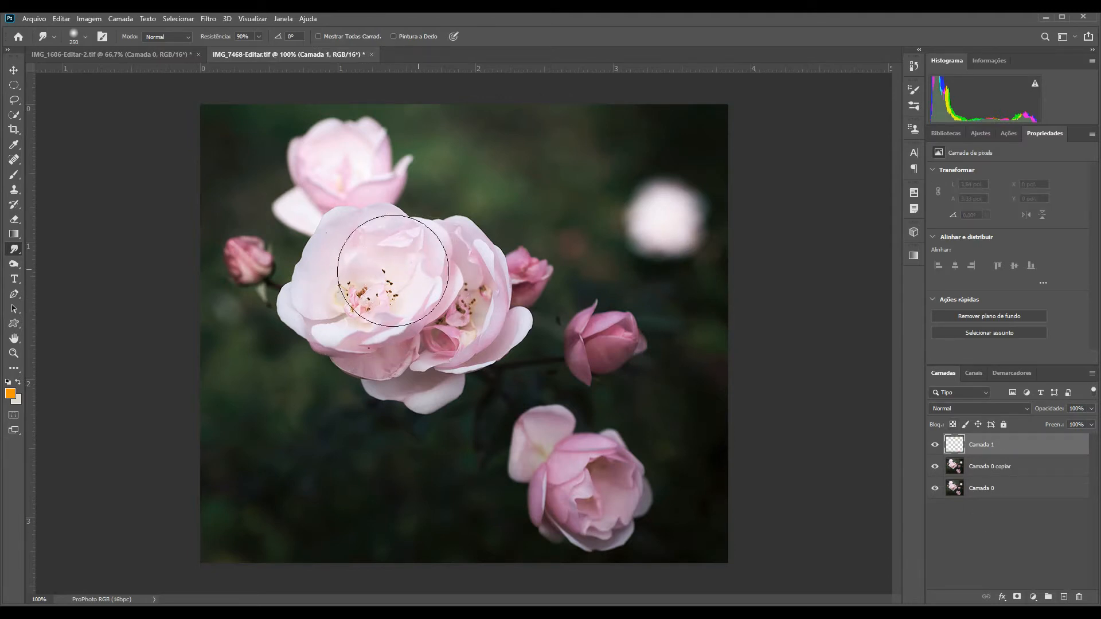
pyautogui.click(319, 36)
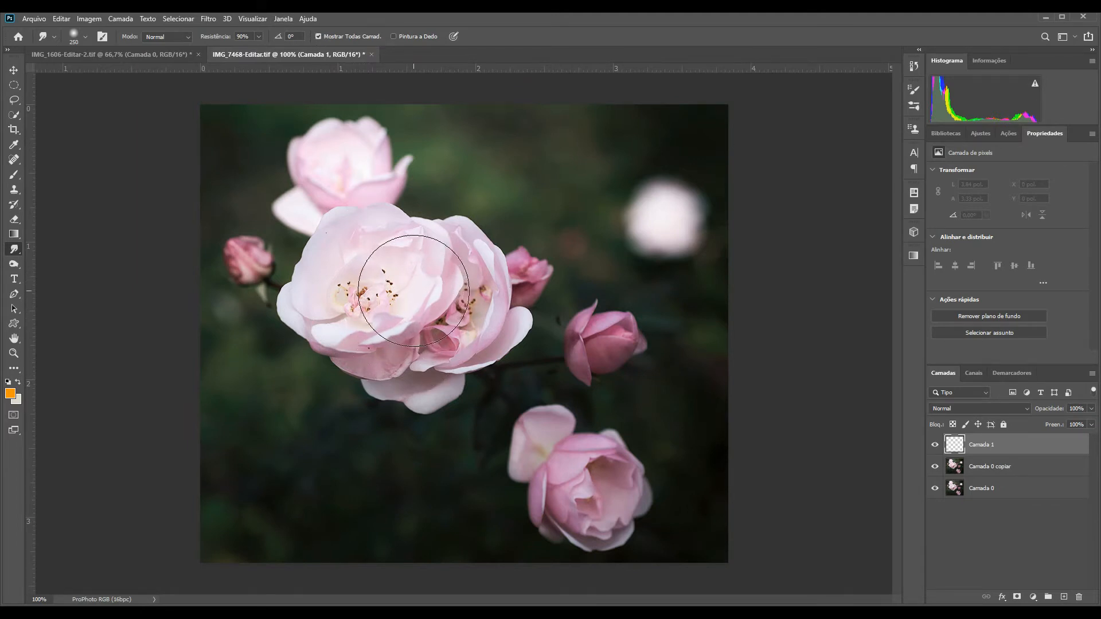
pyautogui.moveTo(395, 267)
pyautogui.mouseDown()
pyautogui.moveTo(408, 321)
pyautogui.moveTo(401, 310)
pyautogui.mouseUp()
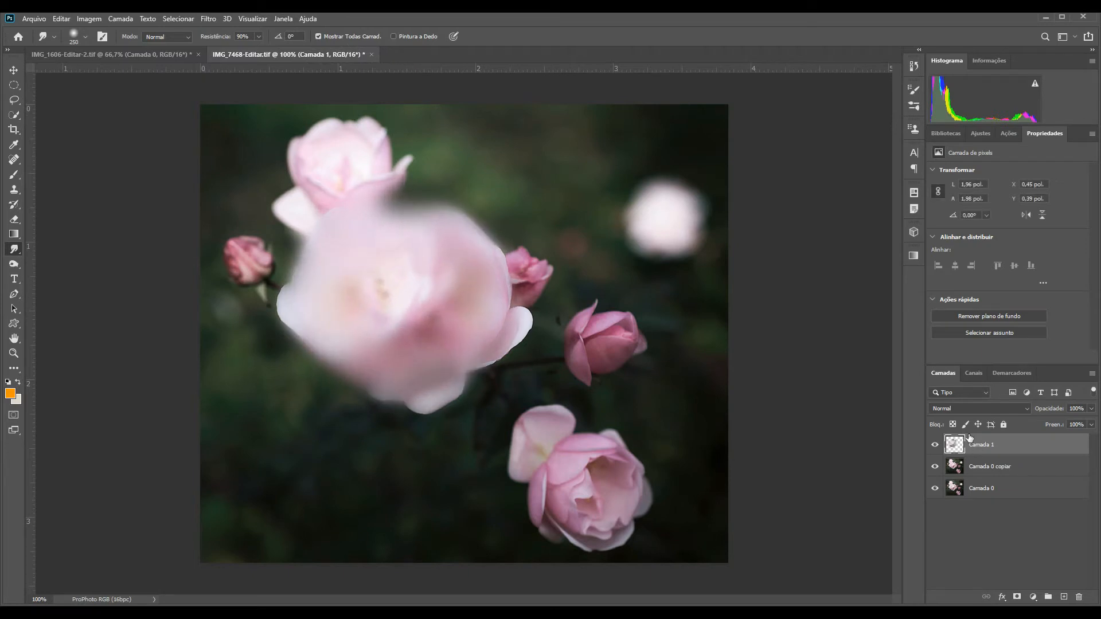
# Step: Toggle and isolate the visibility of Camada 1 to inspect its smudged pixels, and undo the smudge
pyautogui.click(936, 445)
pyautogui.click(937, 446)
pyautogui.keyDown('alt'); pyautogui.click(936, 447); pyautogui.keyUp('alt')
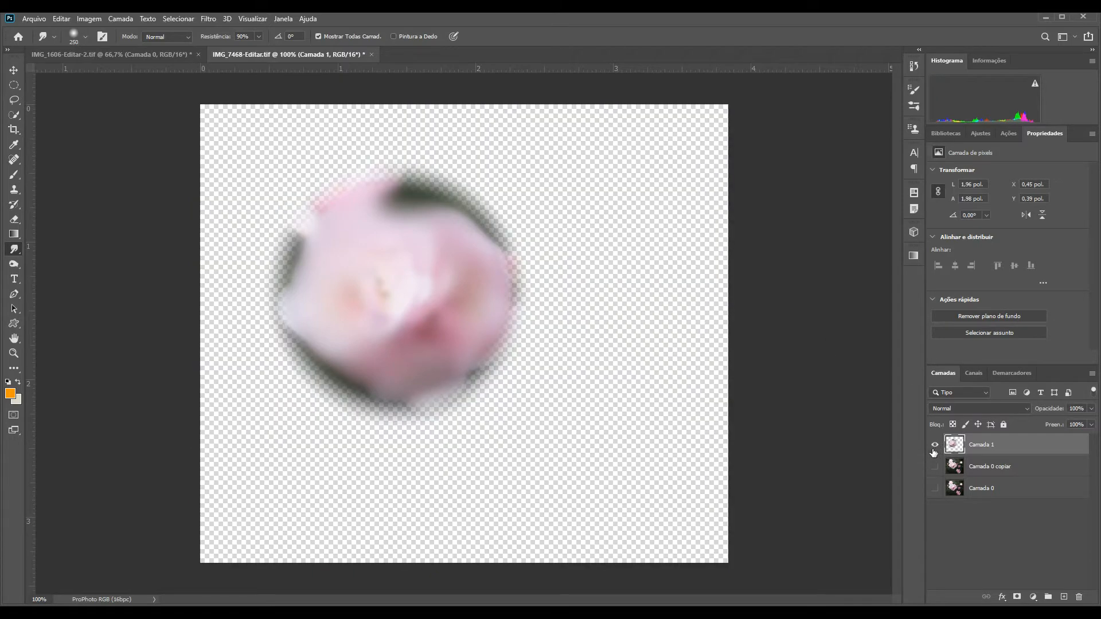
pyautogui.keyDown('alt'); pyautogui.click(934, 447); pyautogui.keyUp('alt')
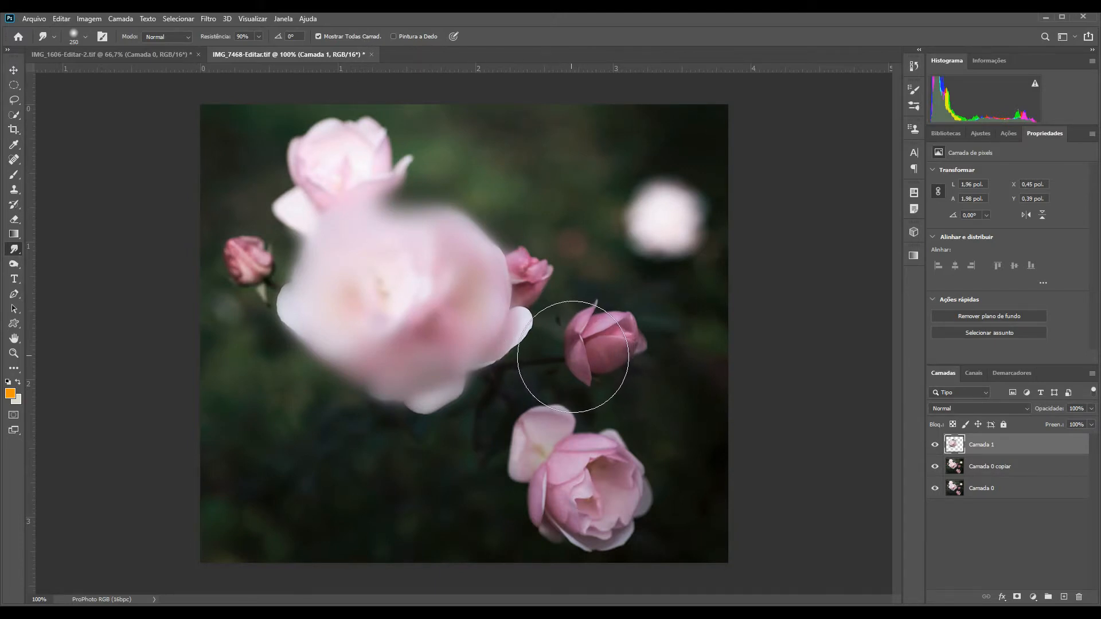
pyautogui.hotkey('ctrl', 'z')
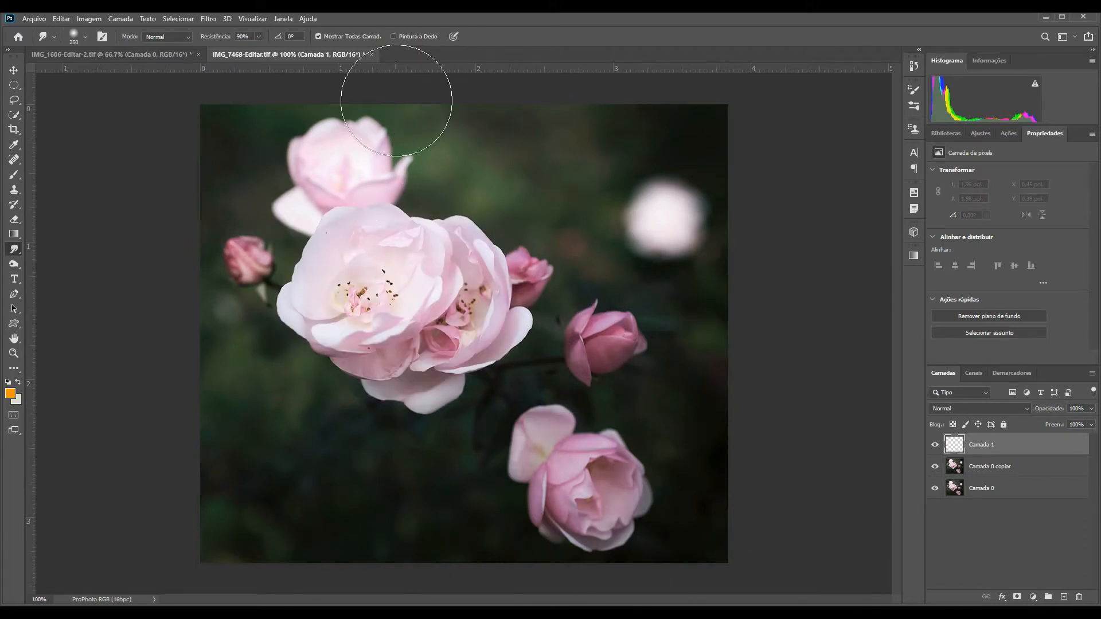
# Step: Try another 90% strength smudge over the large flower on the empty layer with finger painting off
pyautogui.moveTo(380, 272)
pyautogui.mouseDown()
pyautogui.moveTo(357, 284)
pyautogui.moveTo(386, 283)
pyautogui.mouseUp()
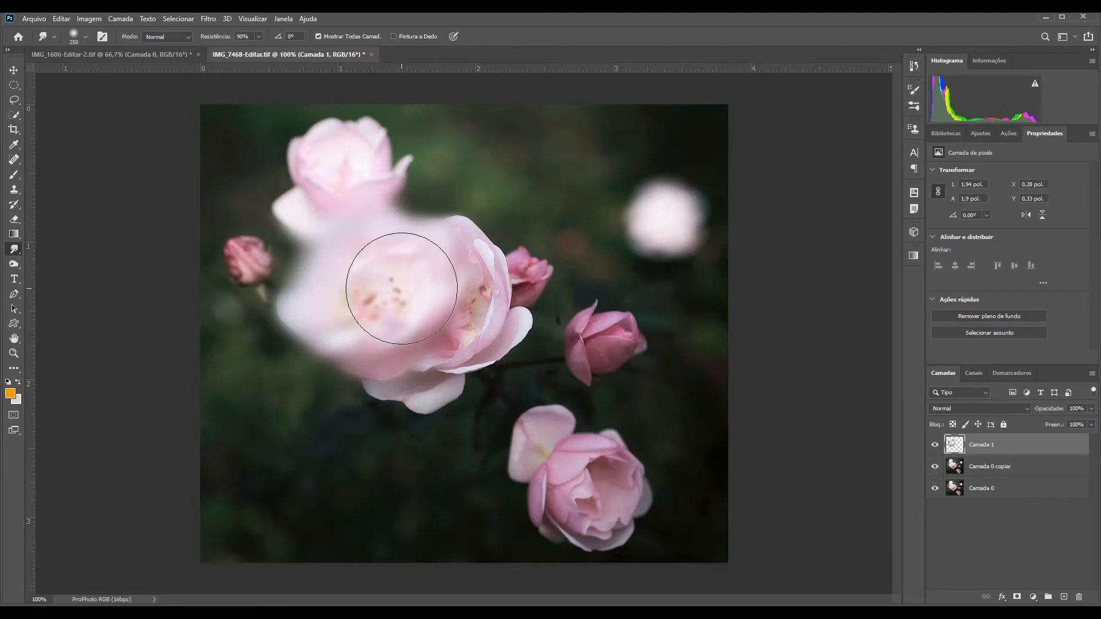
pyautogui.press('ctrl')
pyautogui.hotkey('ctrl', 'z')
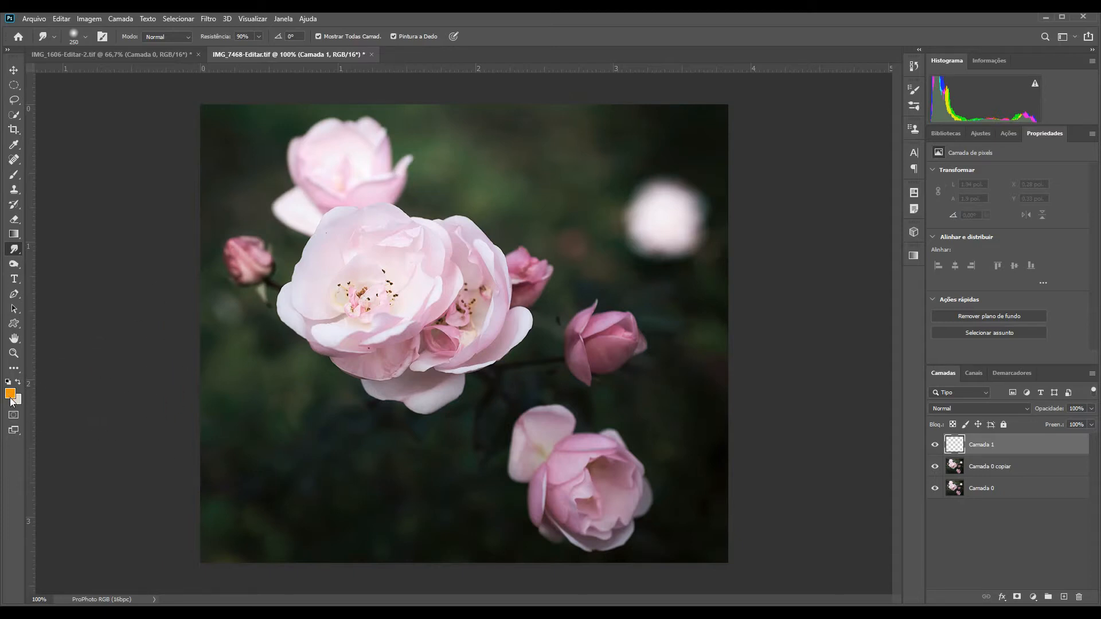
# Step: Try smudging the large flower with finger painting enabled and the orange foreground colour
pyautogui.moveTo(369, 290)
pyautogui.mouseDown()
pyautogui.moveTo(389, 319)
pyautogui.moveTo(431, 296)
pyautogui.moveTo(418, 260)
pyautogui.moveTo(375, 266)
pyautogui.moveTo(365, 318)
pyautogui.moveTo(410, 341)
pyautogui.moveTo(436, 325)
pyautogui.moveTo(388, 541)
pyautogui.mouseUp()
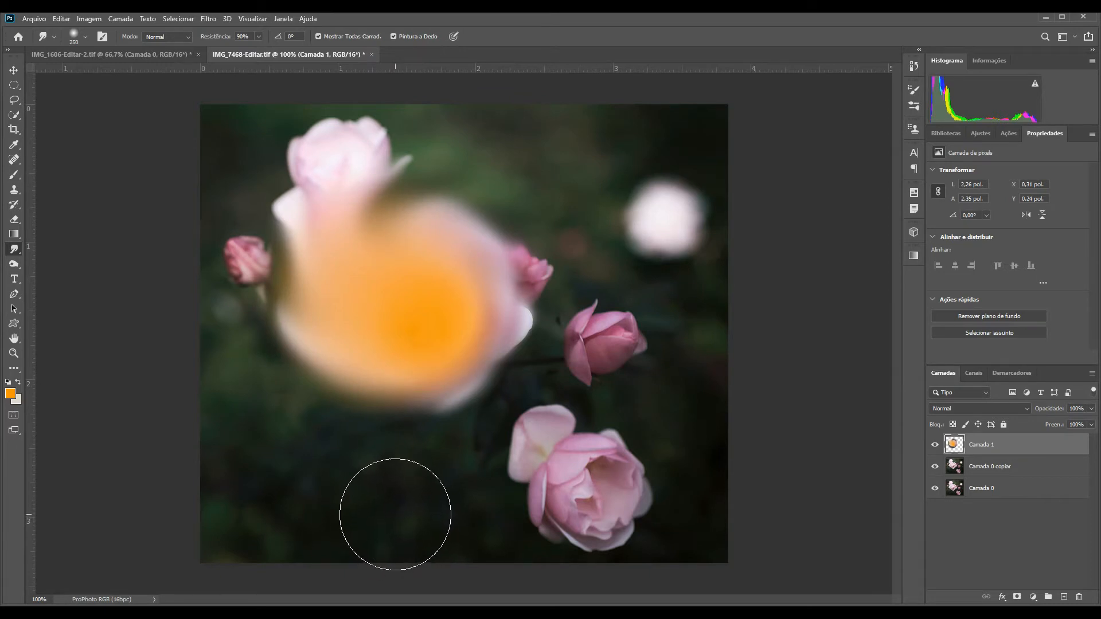
pyautogui.hotkey('ctrl', 'z')
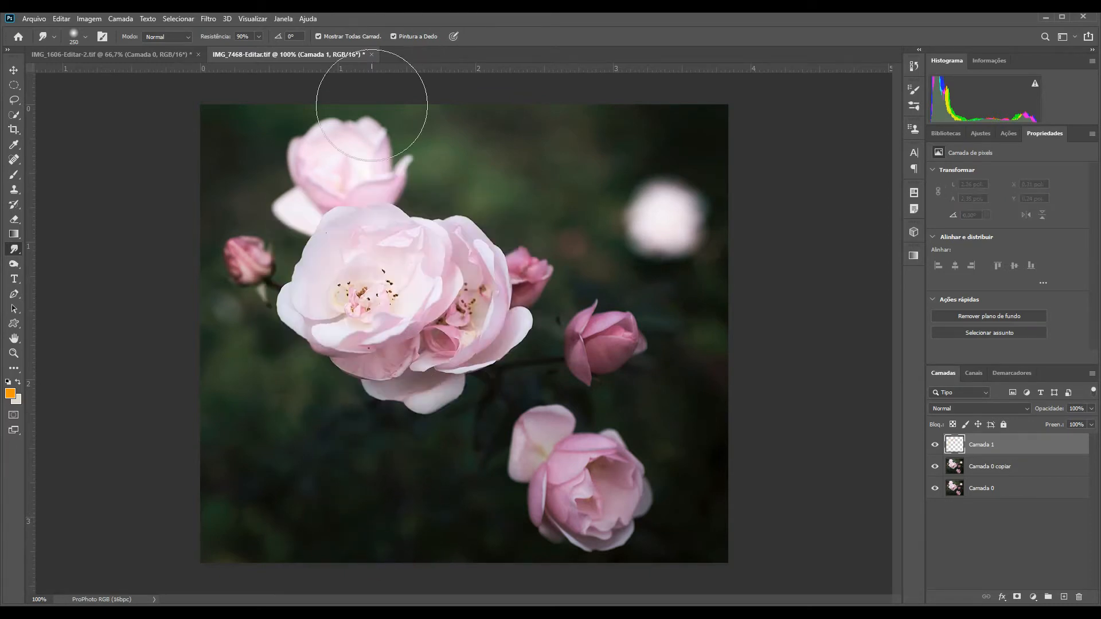
pyautogui.click(453, 35)
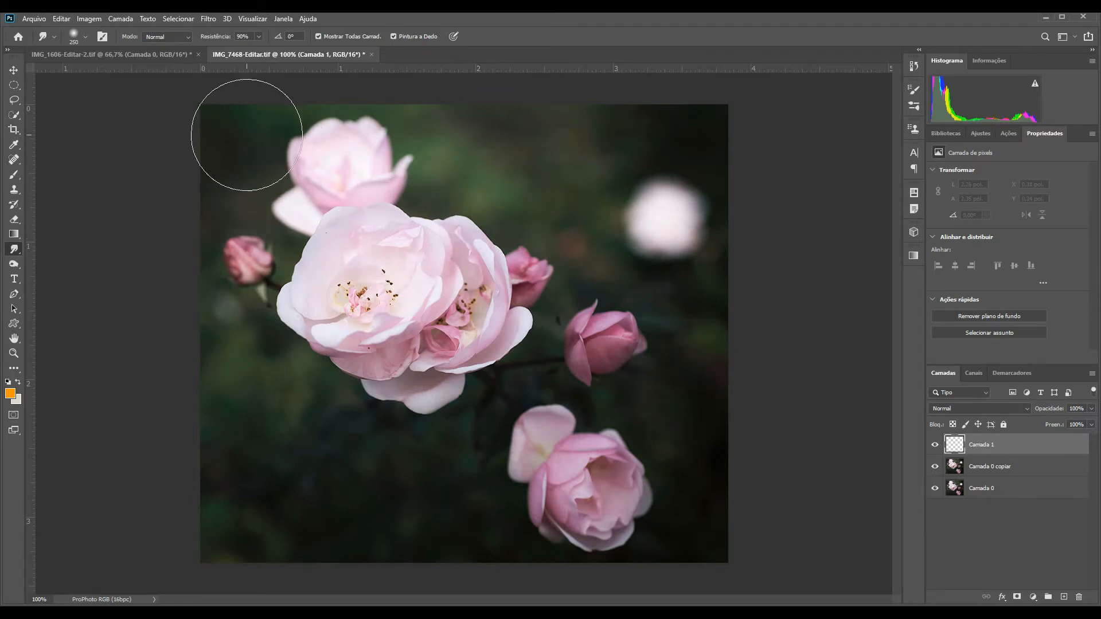
pyautogui.click(85, 37)
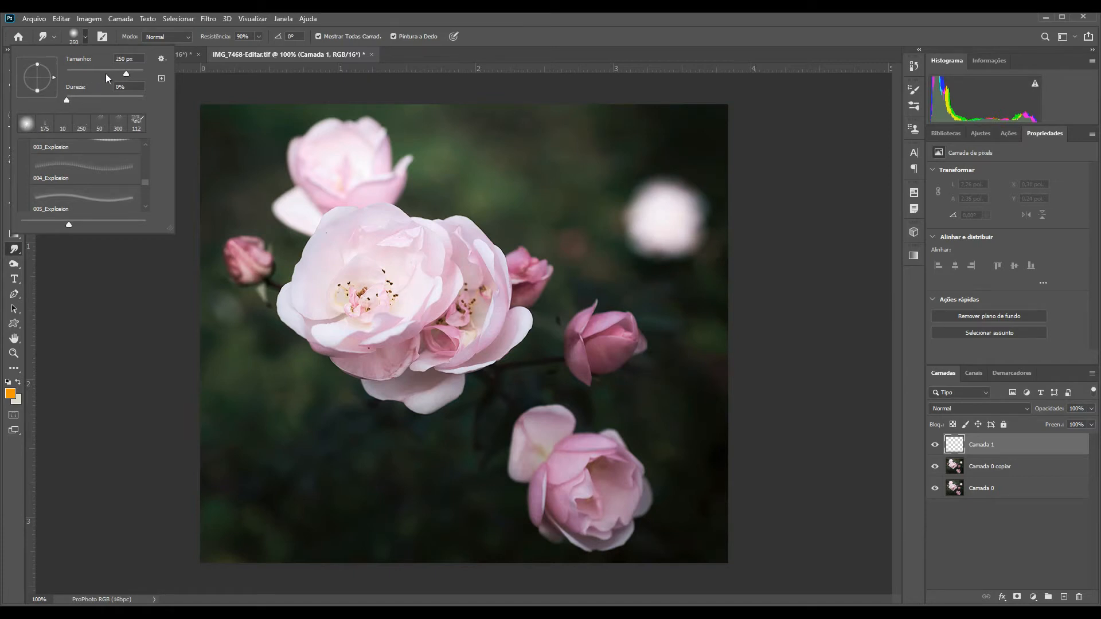
pyautogui.click(99, 43)
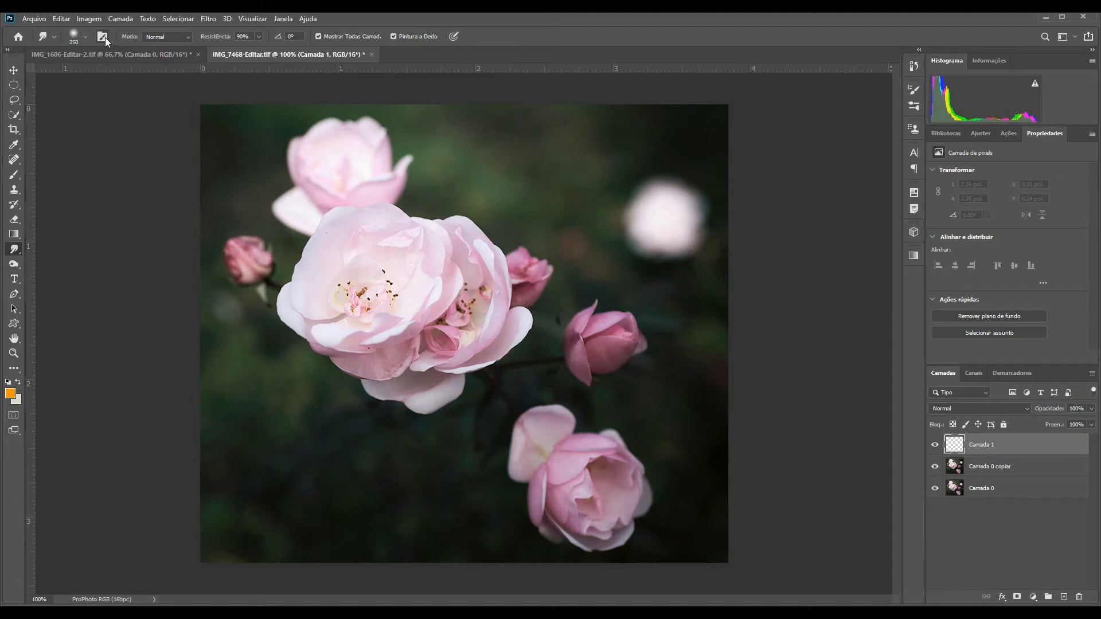
# Step: Set the smudge brush tip's spacing to 18% in the brush settings
pyautogui.click(103, 37)
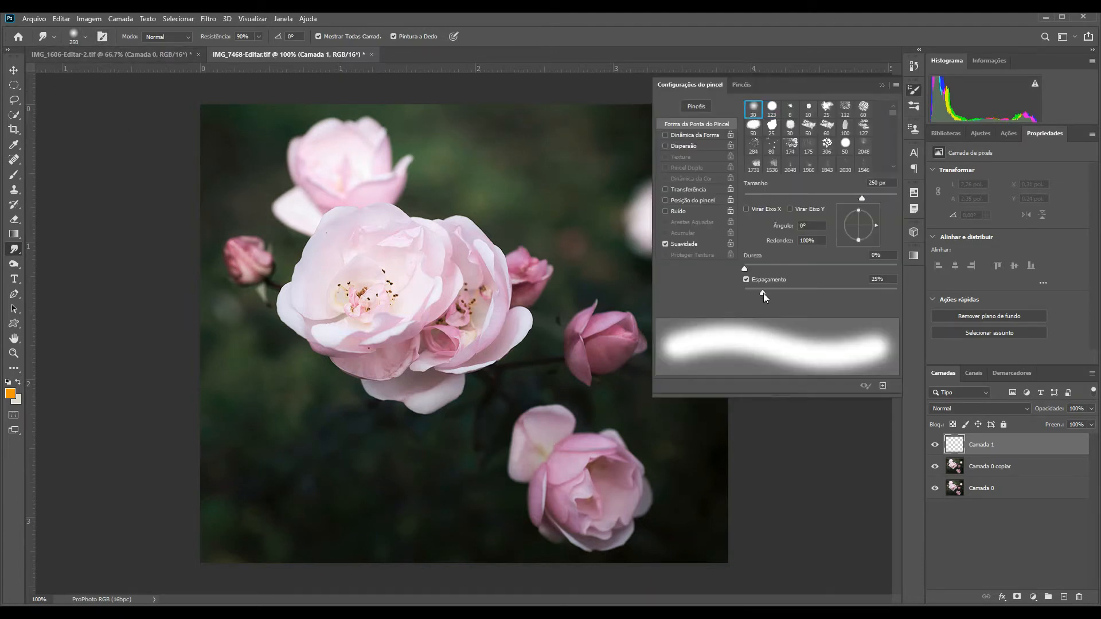
pyautogui.moveTo(762, 294)
pyautogui.mouseDown()
pyautogui.moveTo(823, 297)
pyautogui.moveTo(759, 293)
pyautogui.mouseUp()
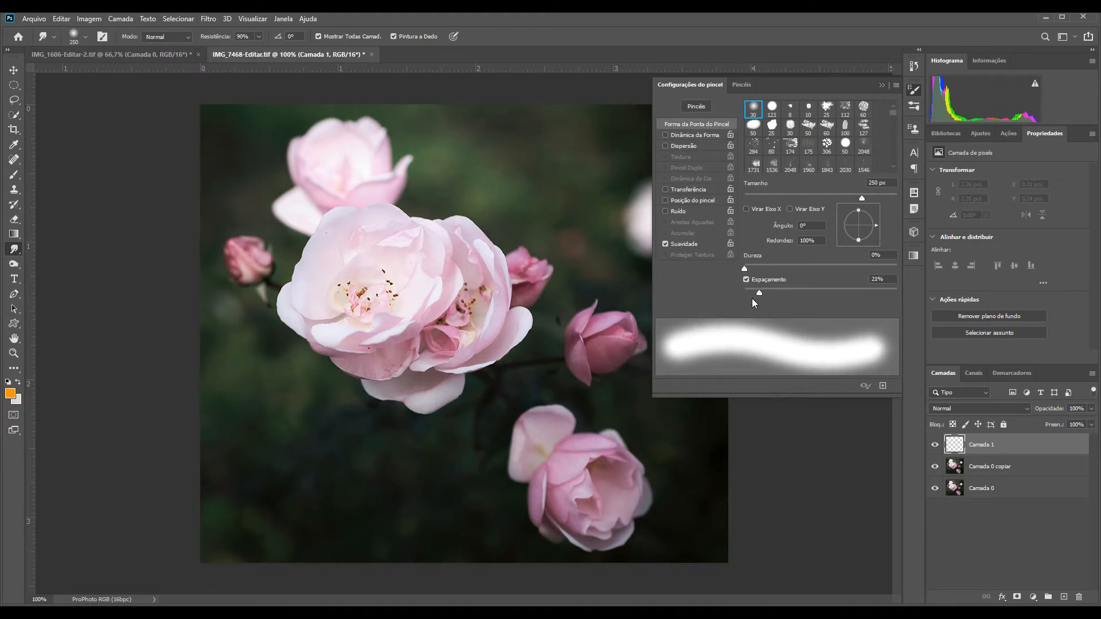
pyautogui.moveTo(759, 293)
pyautogui.mouseDown()
pyautogui.moveTo(736, 291)
pyautogui.moveTo(757, 292)
pyautogui.mouseUp()
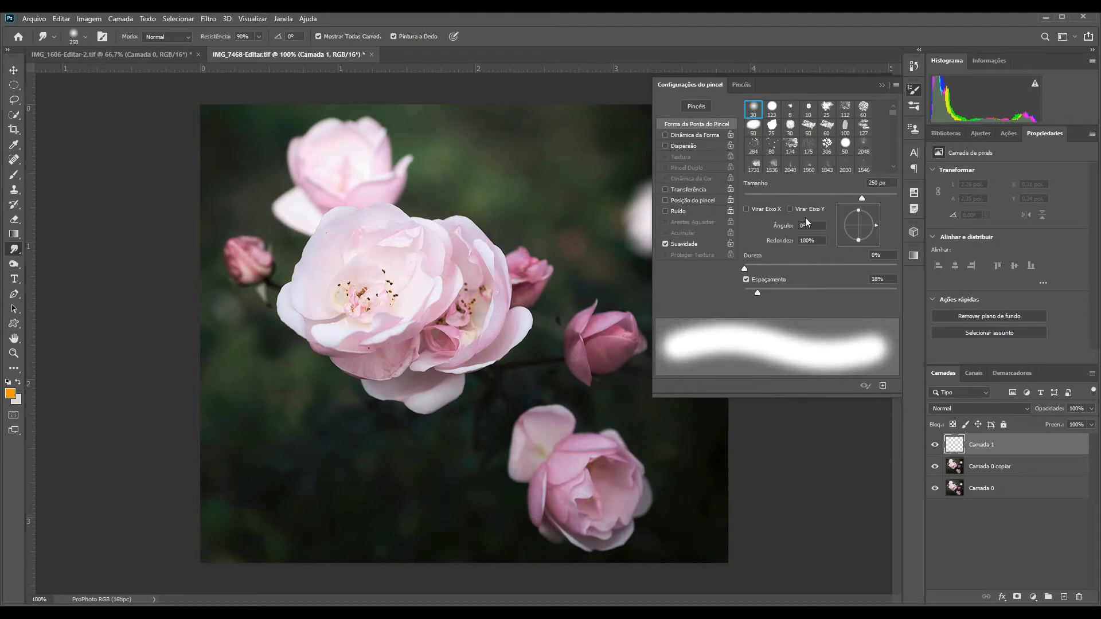
pyautogui.click(116, 76)
# Step: Choose the 004_Explosion brush and smudge the large central flower with it at 500 px
pyautogui.click(84, 36)
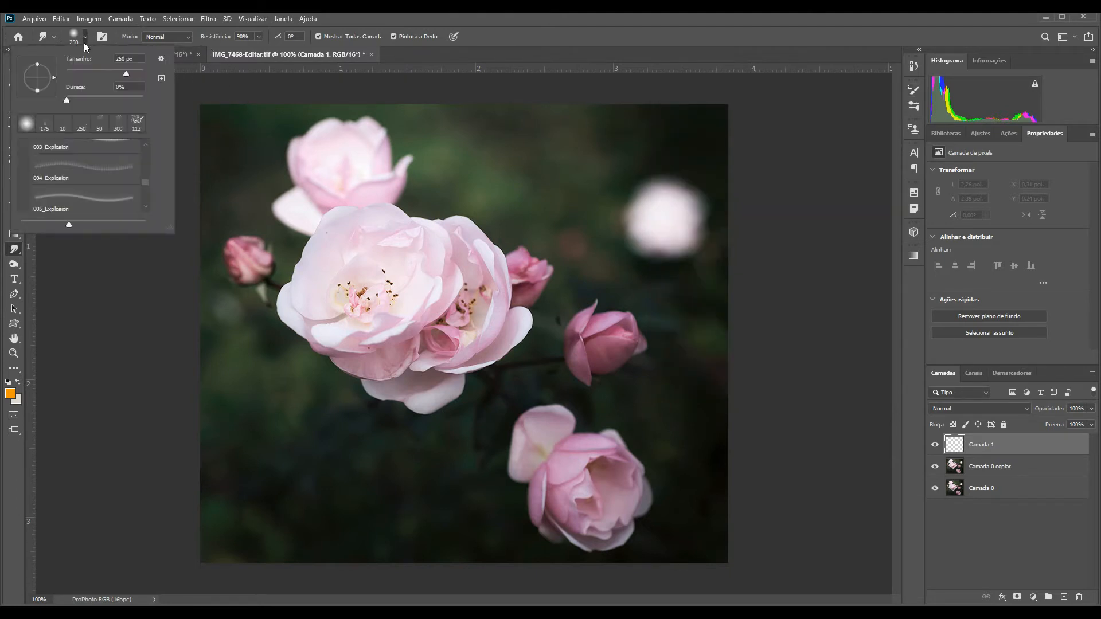
pyautogui.moveTo(144, 182); pyautogui.dragTo(146, 177)
pyautogui.click(106, 168)
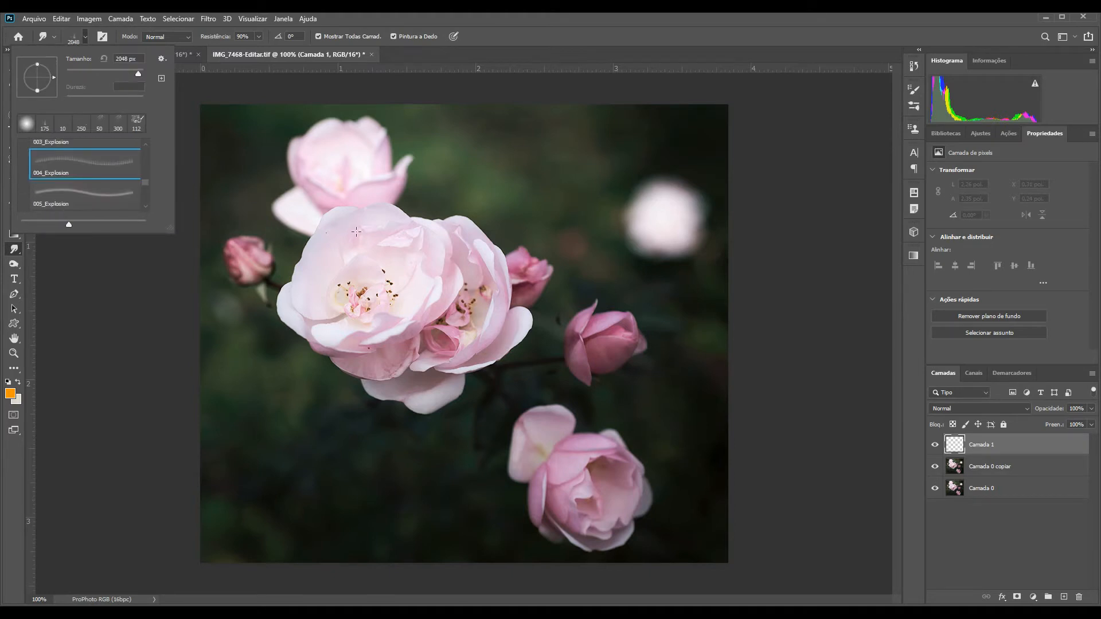
pyautogui.click(419, 262)
pyautogui.moveTo(427, 252)
pyautogui.mouseDown()
pyautogui.moveTo(404, 291)
pyautogui.moveTo(434, 305)
pyautogui.moveTo(459, 281)
pyautogui.mouseUp()
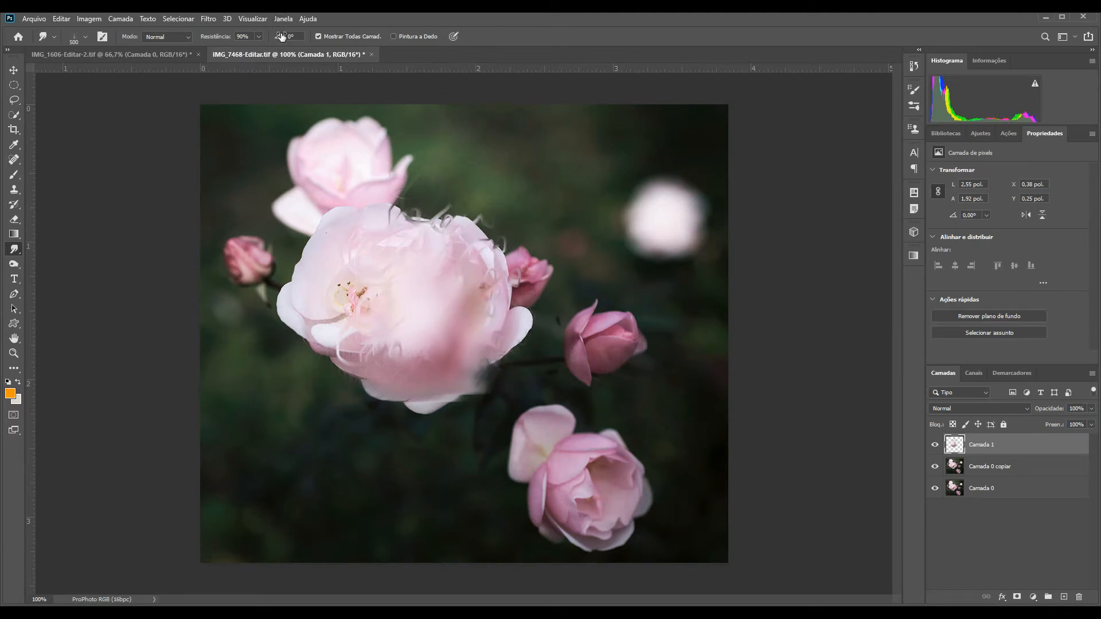
# Step: Set the smudge brush angle to 49°
pyautogui.moveTo(278, 36); pyautogui.dragTo(242, 40)
pyautogui.moveTo(346, 41); pyautogui.dragTo(347, 42)
# Step: Switch the Smudge tool back to the recent soft round brush at 500 px with 0% hardness
pyautogui.click(85, 38)
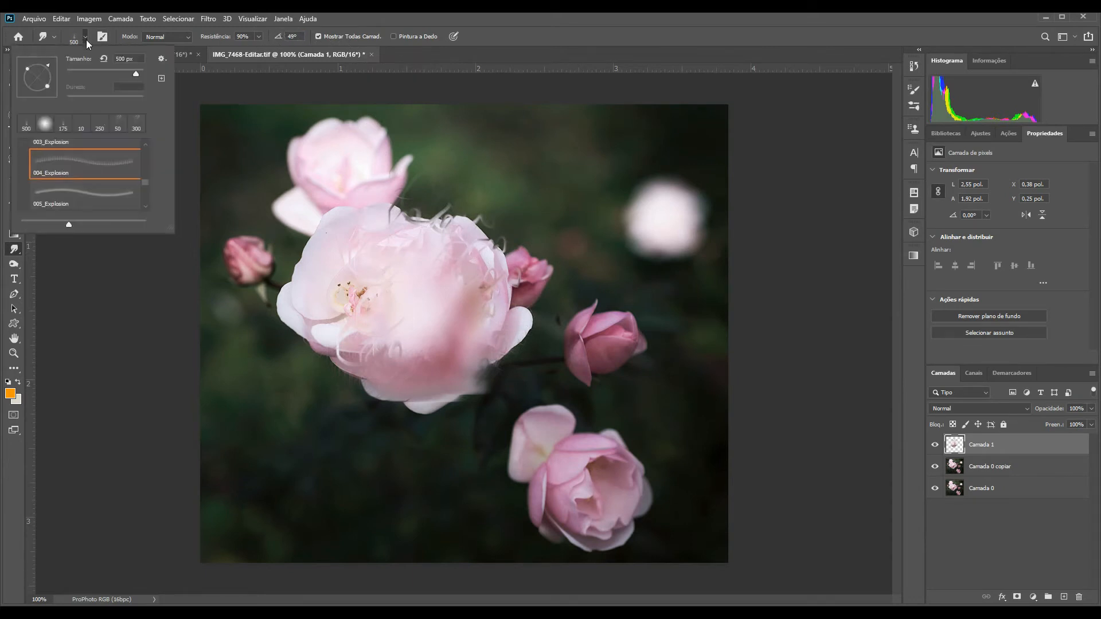
pyautogui.click(45, 122)
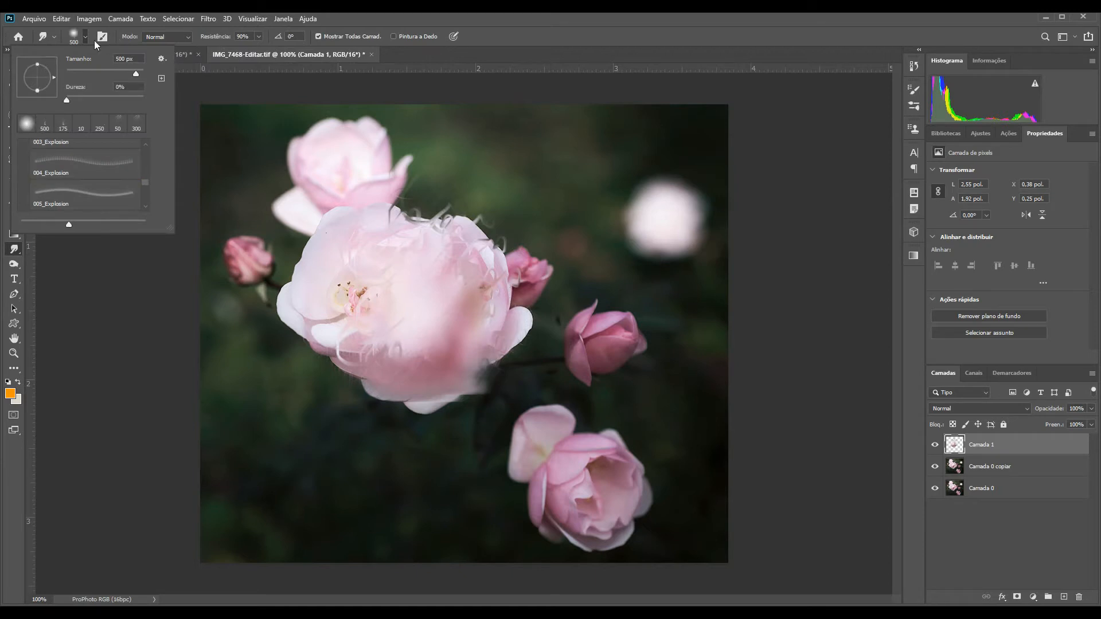
pyautogui.click(294, 61)
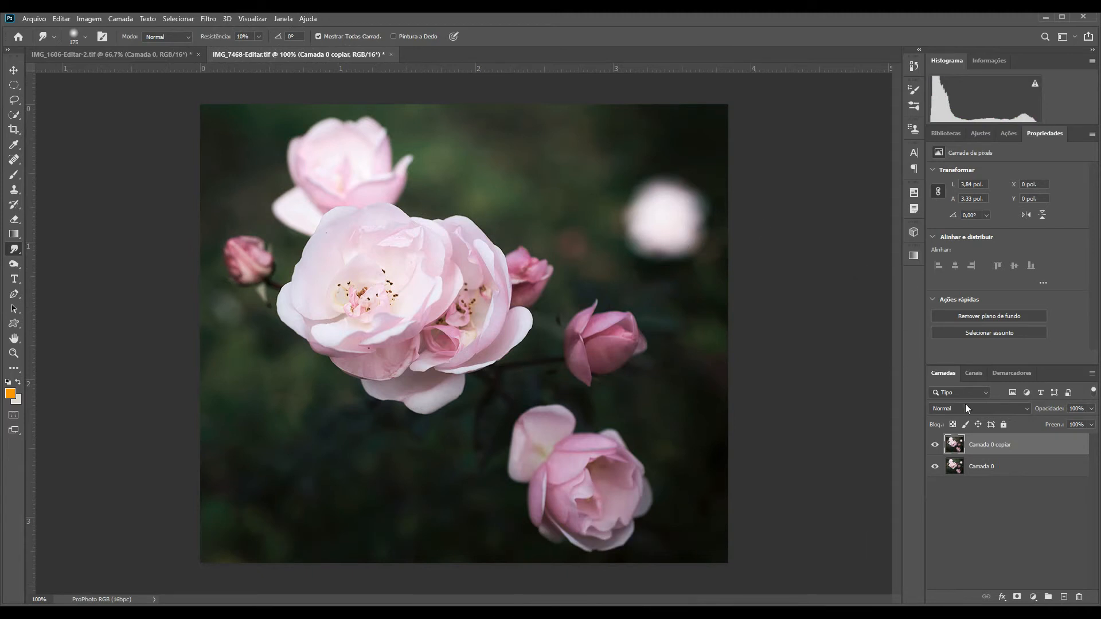
# Step: Review the blend modes available for the Camada 0 copiar layer, leaving its mode at Normal
pyautogui.click(995, 409)
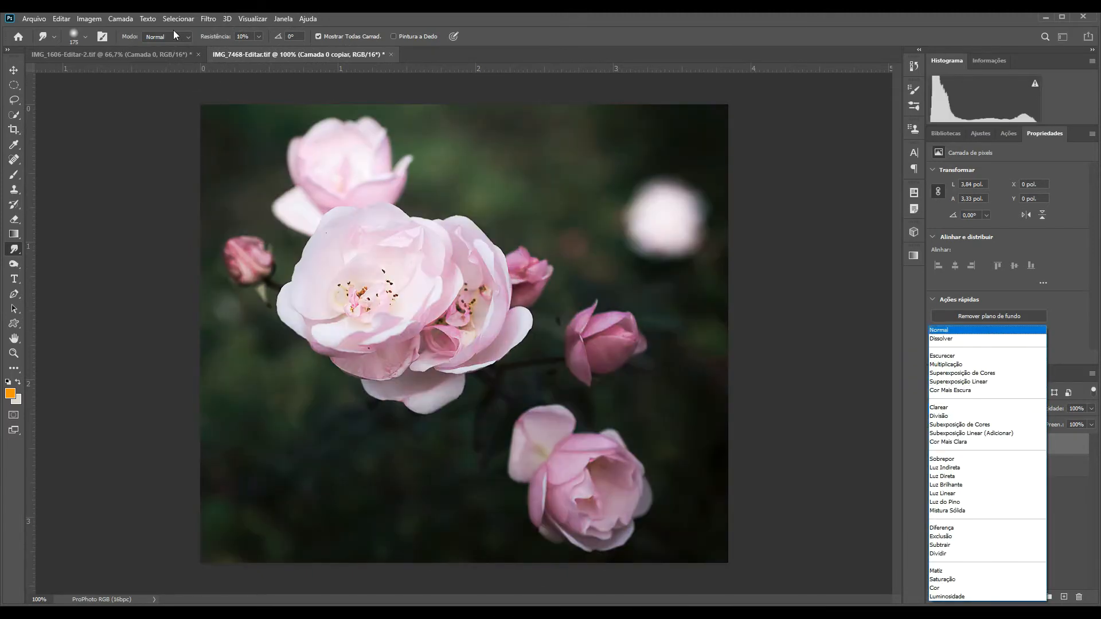
pyautogui.click(174, 34)
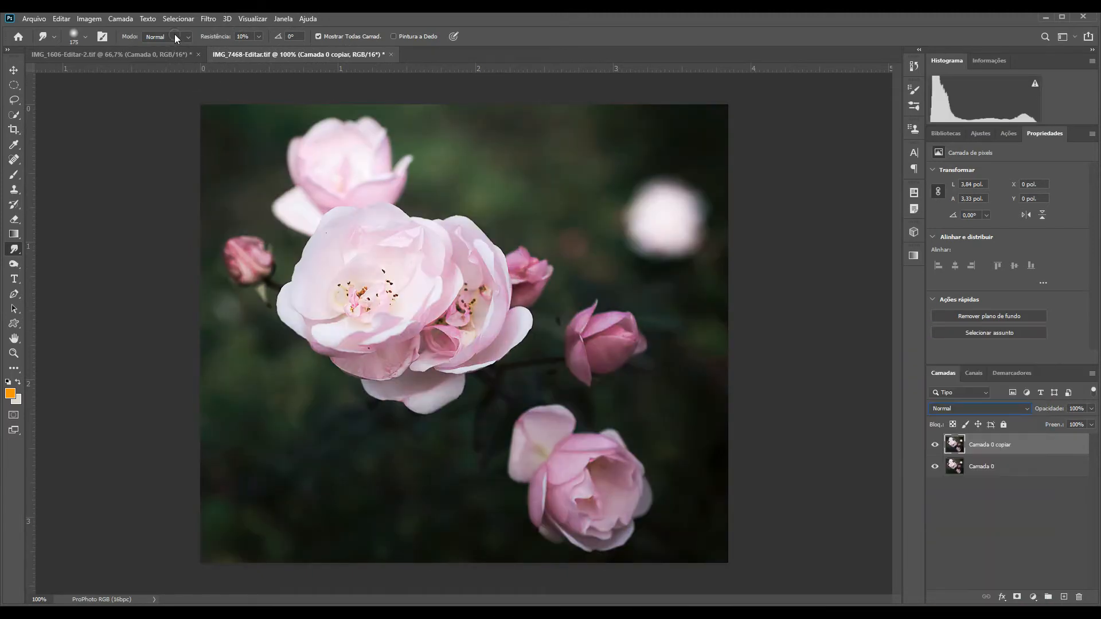
# Step: Set the Smudge mode to Escurecer and smudge the large central flower with the brush at 500 px
pyautogui.click(177, 36)
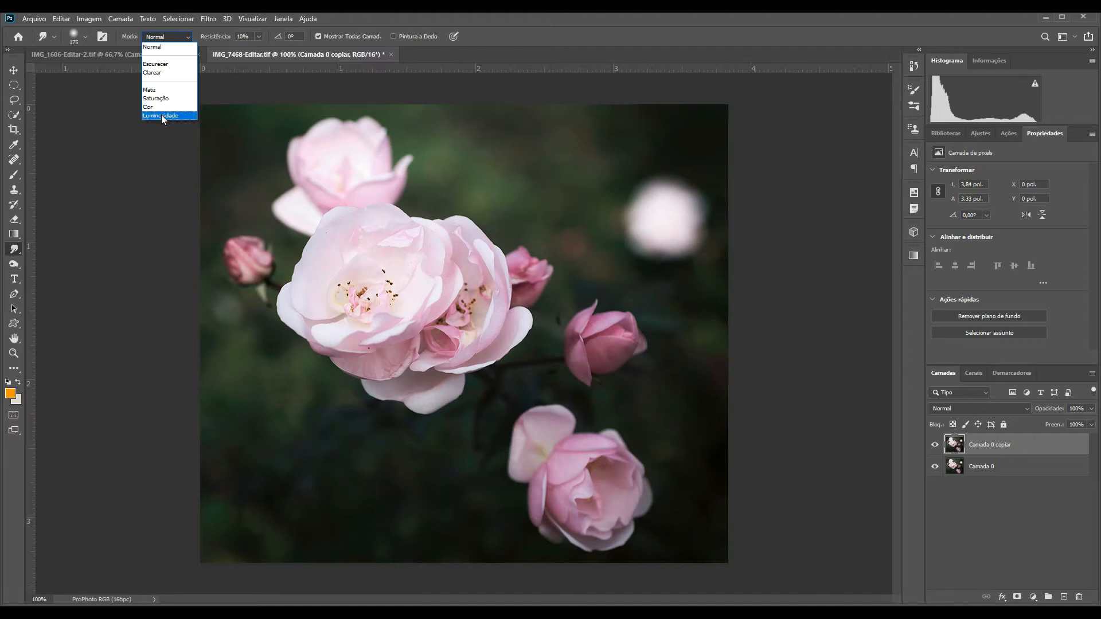
pyautogui.click(168, 66)
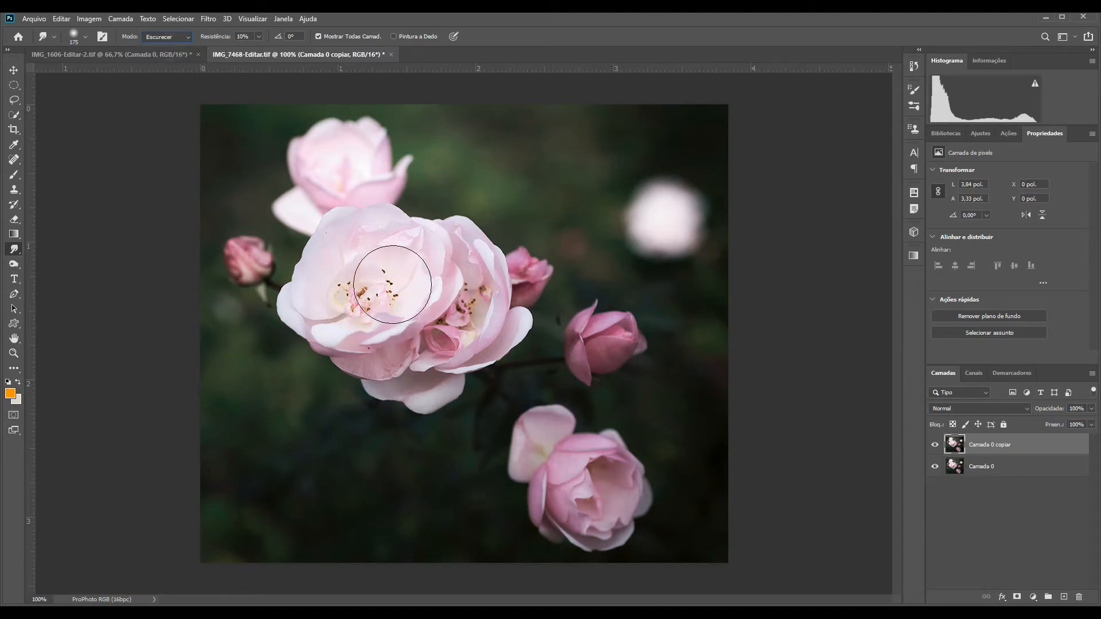
pyautogui.press(']')
pyautogui.press(']')
pyautogui.press(']')
pyautogui.press(']')
pyautogui.press(']')
pyautogui.moveTo(425, 276)
pyautogui.mouseDown()
pyautogui.moveTo(425, 321)
pyautogui.moveTo(390, 325)
pyautogui.moveTo(399, 314)
pyautogui.moveTo(416, 331)
pyautogui.moveTo(422, 308)
pyautogui.mouseUp()
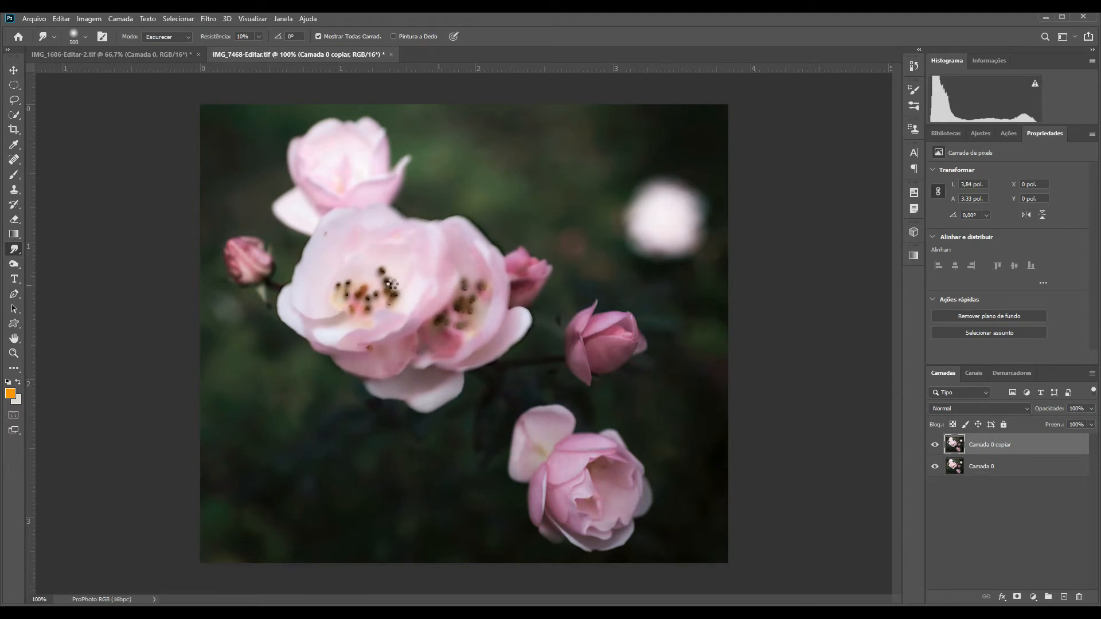
# Step: Compare Camada 0 copiar with the original layer beneath it and undo the Escurecer smudge
pyautogui.click(935, 447)
pyautogui.click(935, 447)
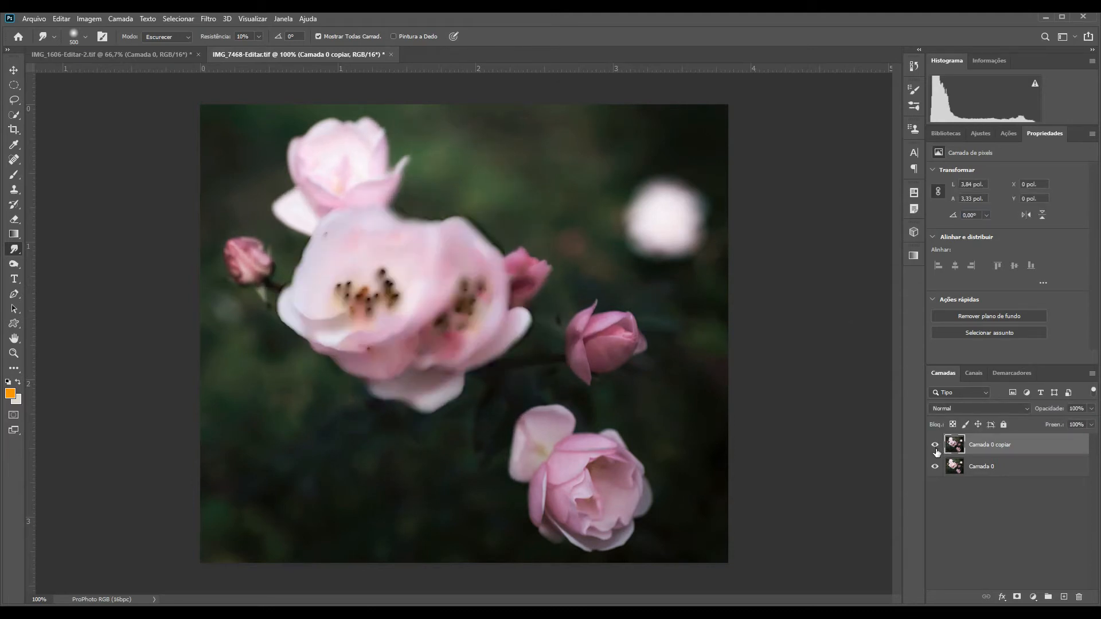
pyautogui.click(936, 445)
pyautogui.click(936, 444)
pyautogui.hotkey('ctrl', 'z')
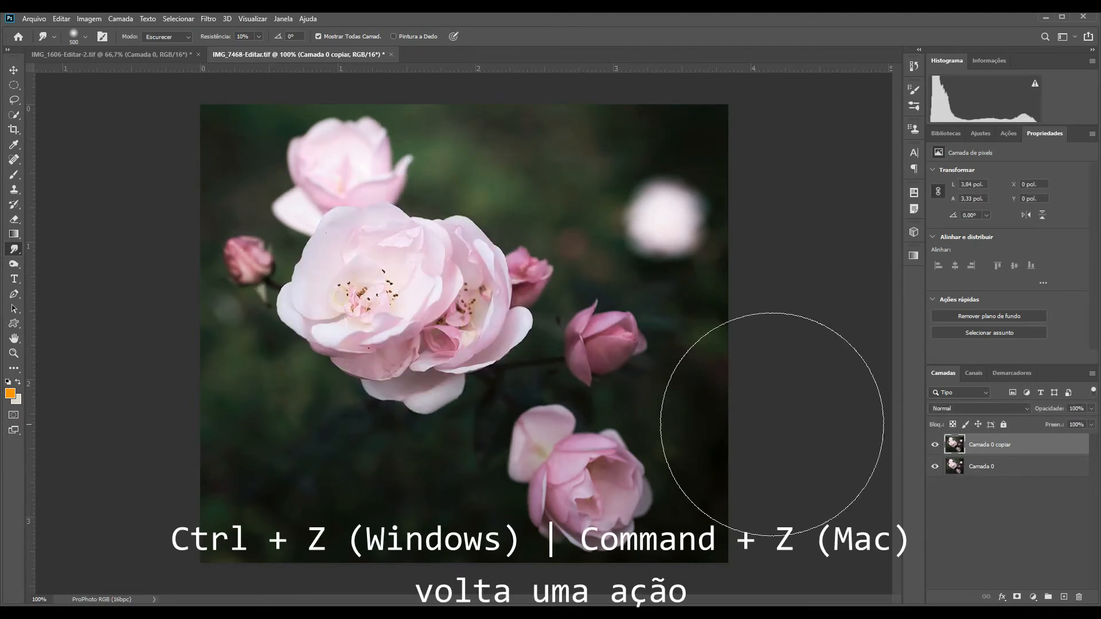
# Step: Set the Smudge mode to Clarear and smudge across the large central flower
pyautogui.click(180, 38)
pyautogui.click(172, 72)
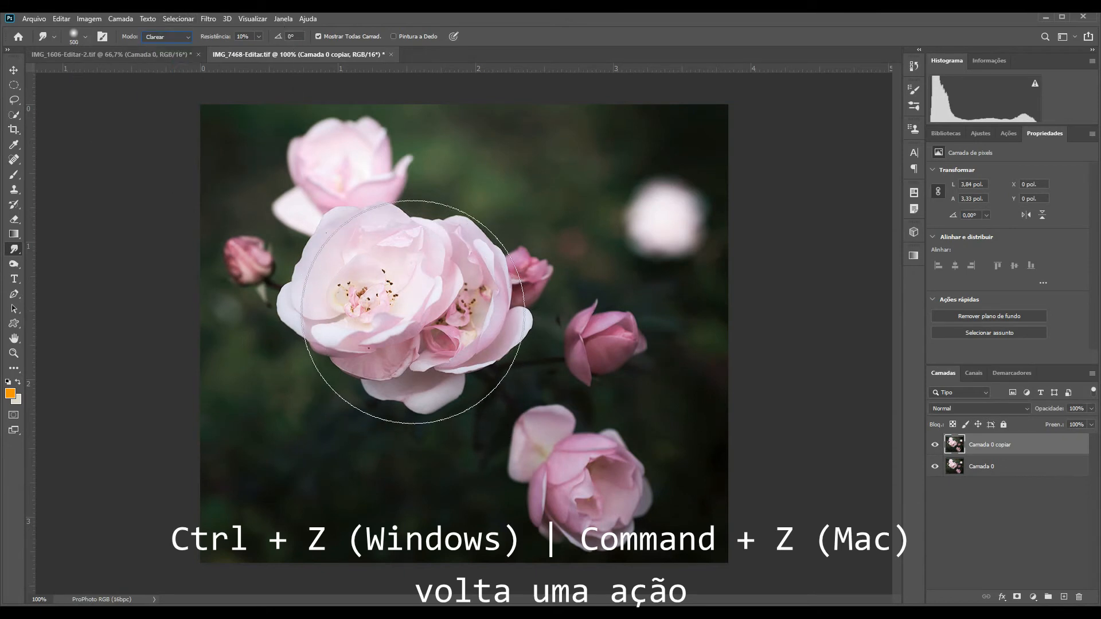
pyautogui.moveTo(415, 308)
pyautogui.mouseDown()
pyautogui.moveTo(382, 296)
pyautogui.moveTo(399, 355)
pyautogui.mouseUp()
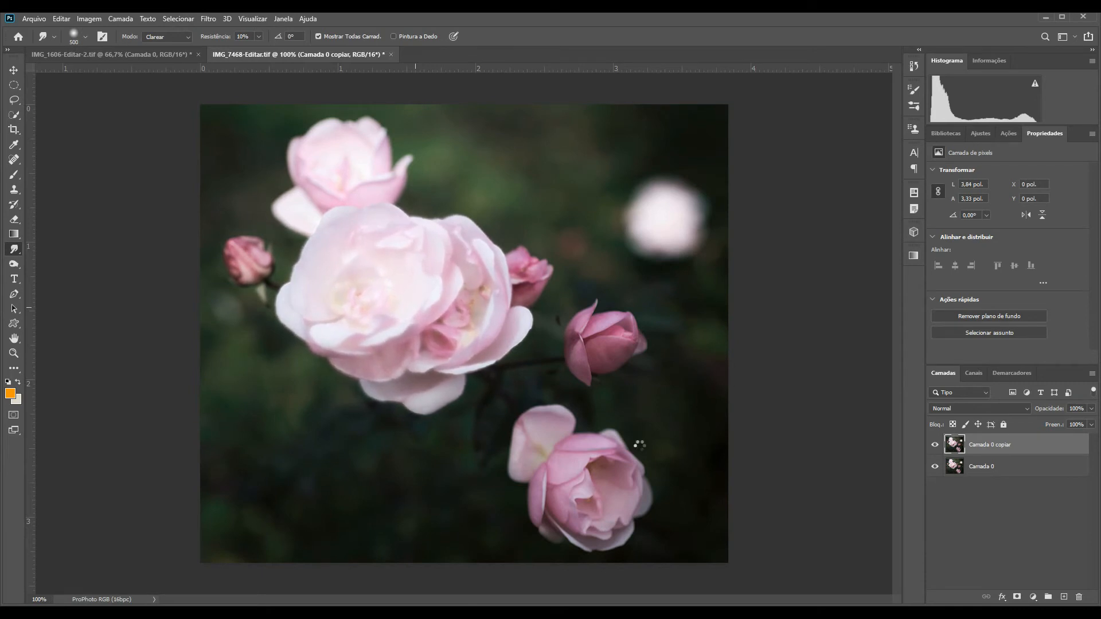
# Step: Compare Camada 0 copiar with the original layer beneath it and undo the Clarear smudge
pyautogui.click(935, 444)
pyautogui.click(934, 444)
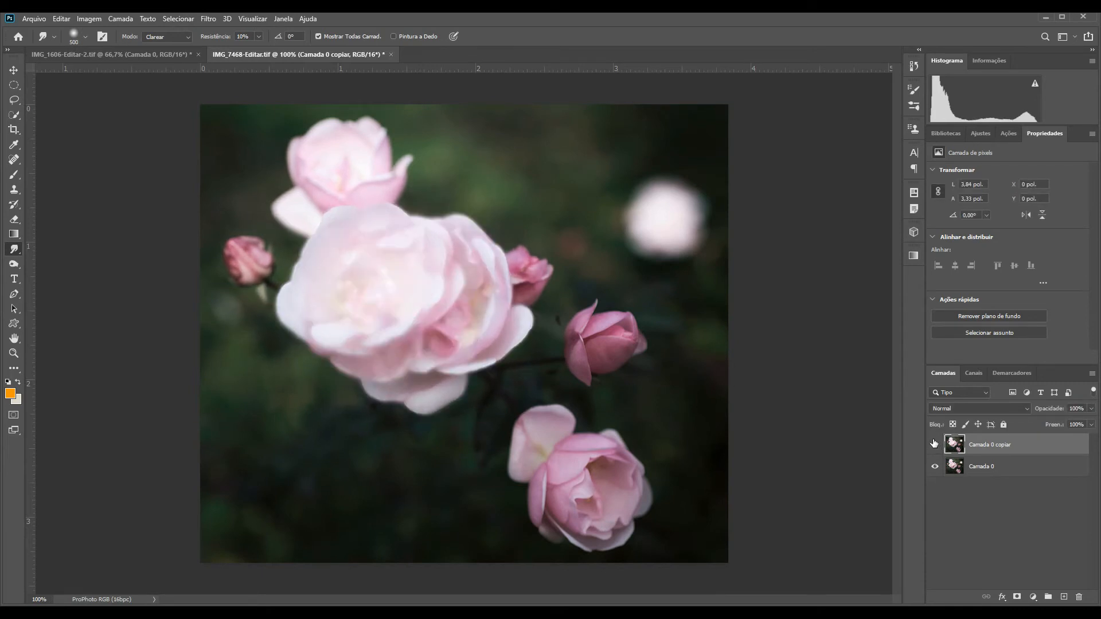
pyautogui.hotkey('ctrl', 'z')
# Step: Switch the Smudge mode to Matiz and compare Camada 0 copiar with the original layer by toggling its visibility
pyautogui.click(167, 36)
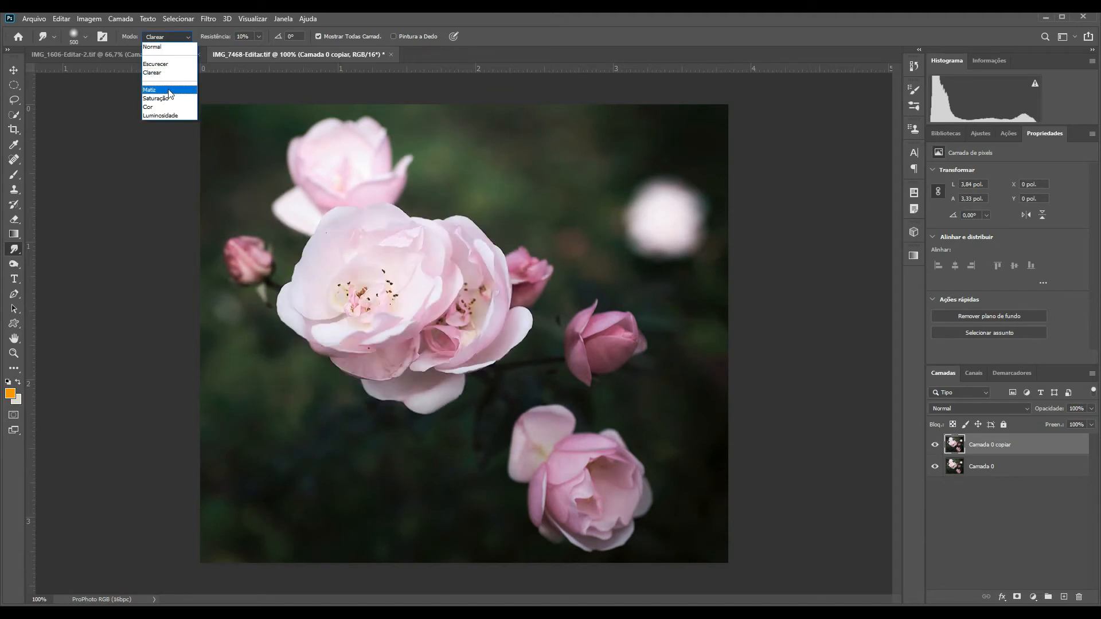
pyautogui.click(163, 77)
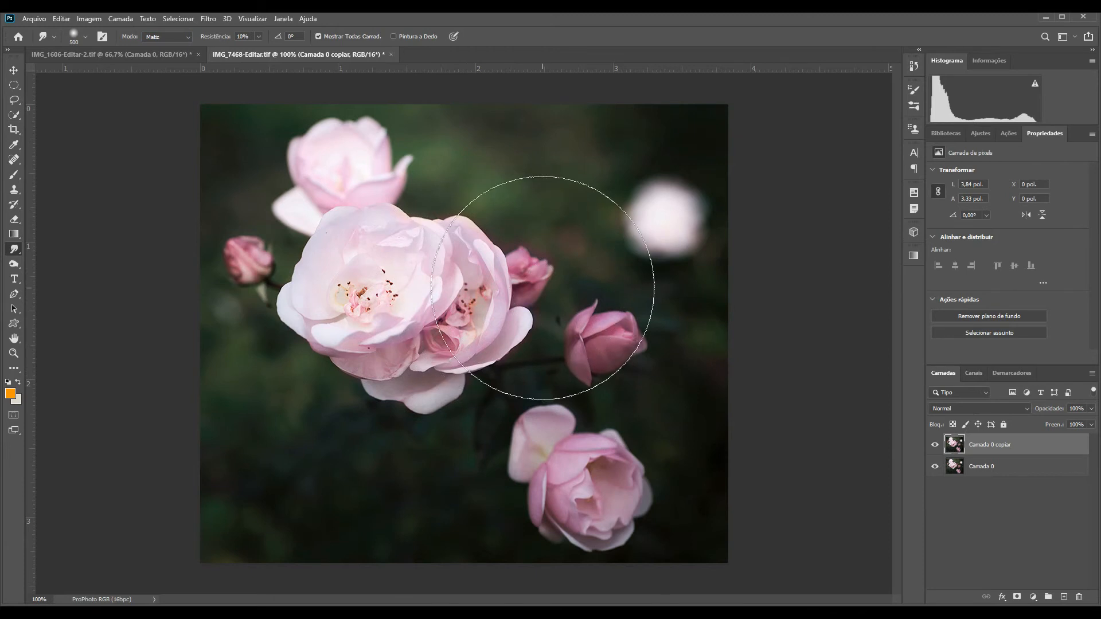
pyautogui.click(937, 447)
pyautogui.click(936, 445)
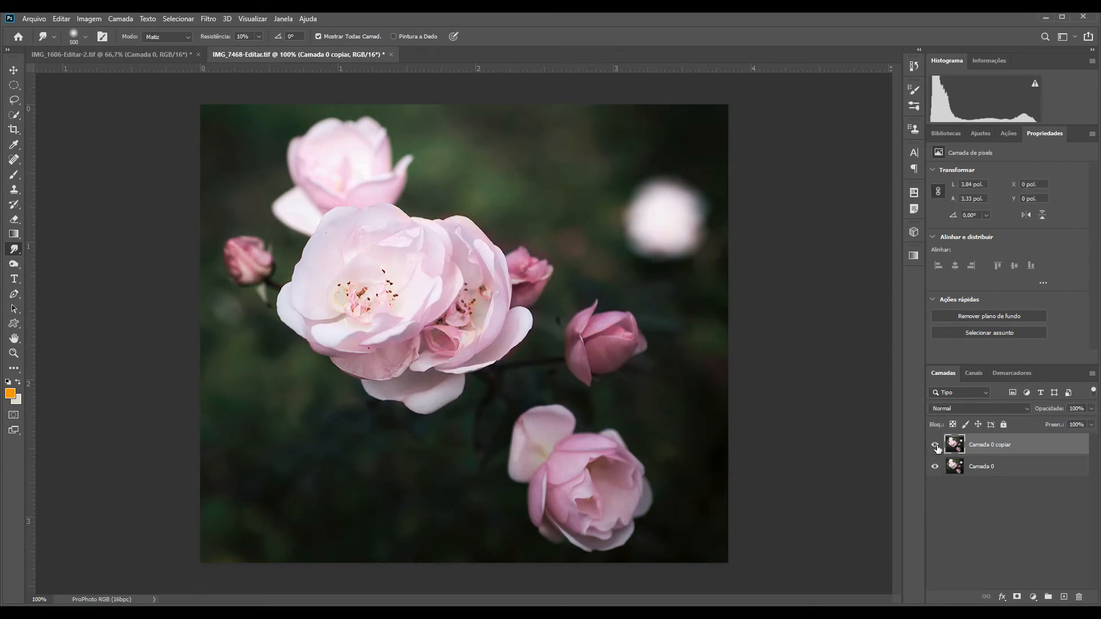
pyautogui.click(936, 445)
pyautogui.click(936, 446)
# Step: Smudge the right part of the central flower and its neighbouring small bud in Saturação mode with the brush at 250 px
pyautogui.click(166, 37)
pyautogui.click(170, 99)
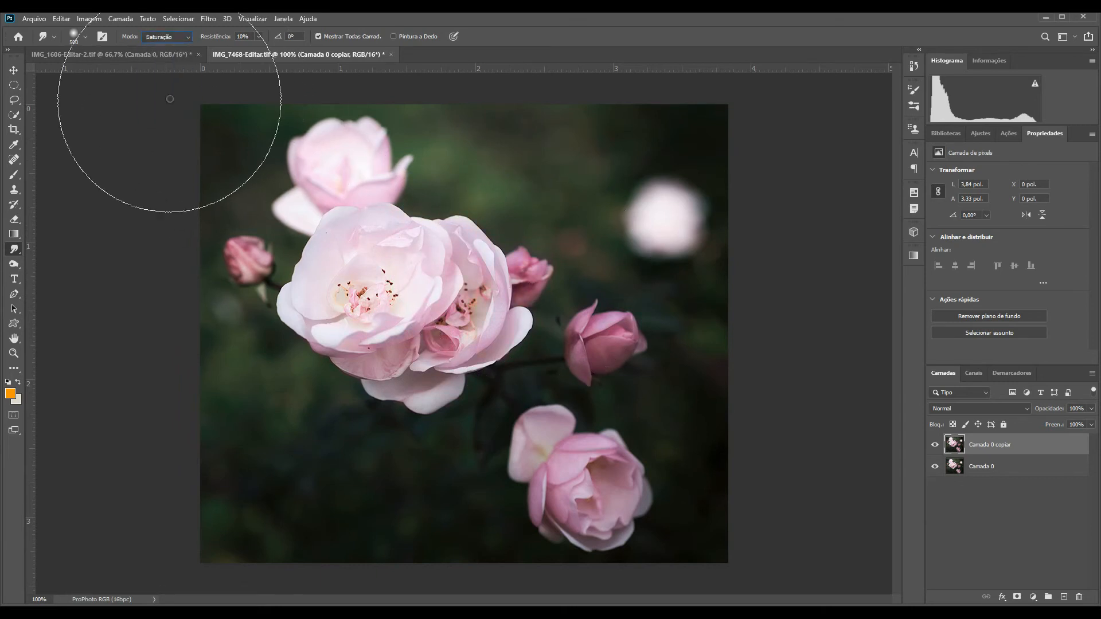
pyautogui.press('[')
pyautogui.press('[')
pyautogui.press('[')
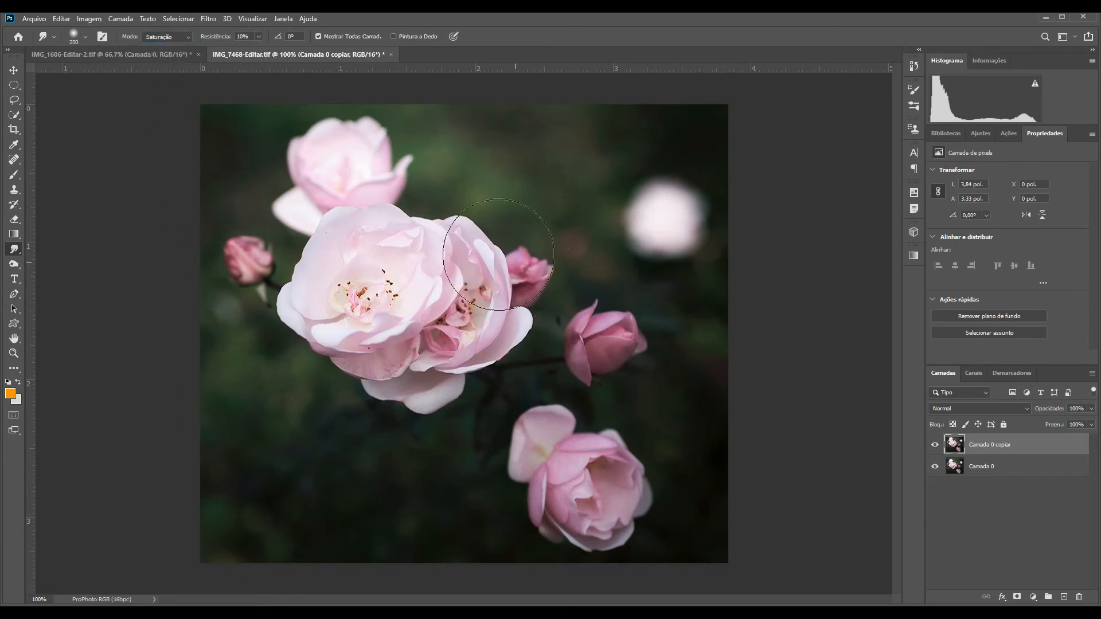
pyautogui.moveTo(499, 255)
pyautogui.mouseDown()
pyautogui.moveTo(513, 283)
pyautogui.moveTo(472, 312)
pyautogui.moveTo(452, 277)
pyautogui.moveTo(473, 253)
pyautogui.moveTo(526, 248)
pyautogui.moveTo(510, 288)
pyautogui.mouseUp()
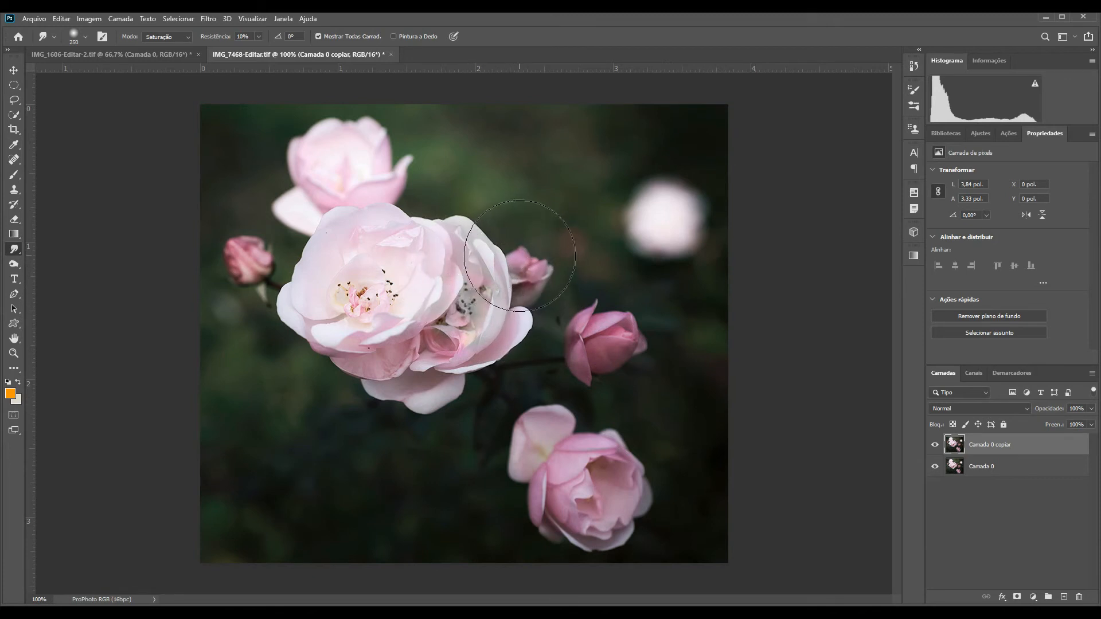
# Step: Compare the Saturação smudge with the original photo by toggling the visibility of Camada 0 copiar
pyautogui.click(936, 446)
pyautogui.click(935, 446)
pyautogui.click(935, 445)
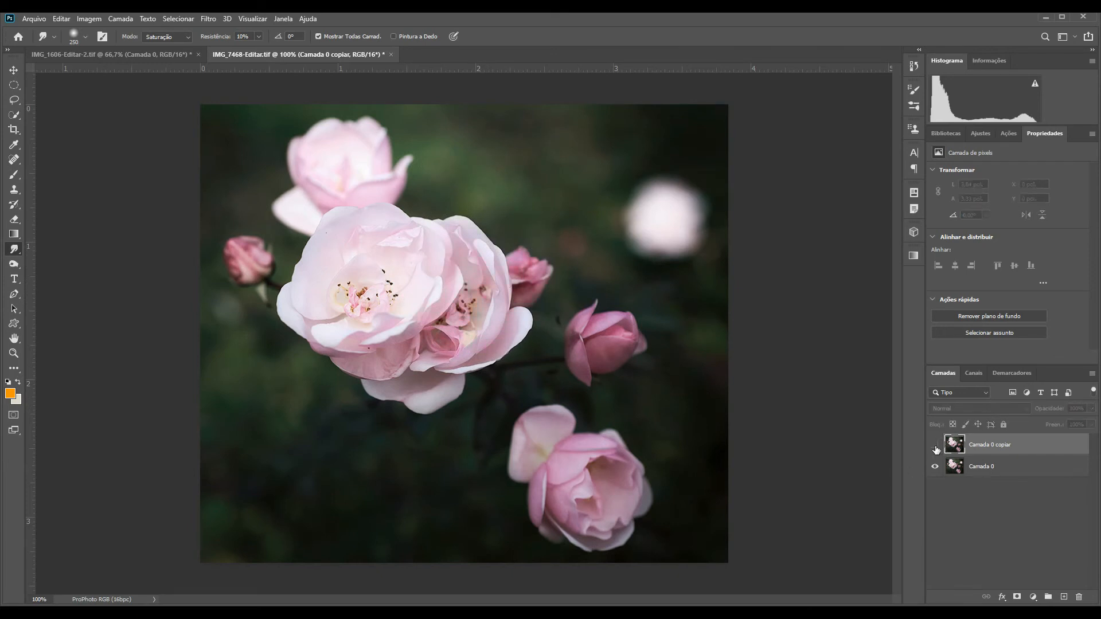
pyautogui.click(936, 446)
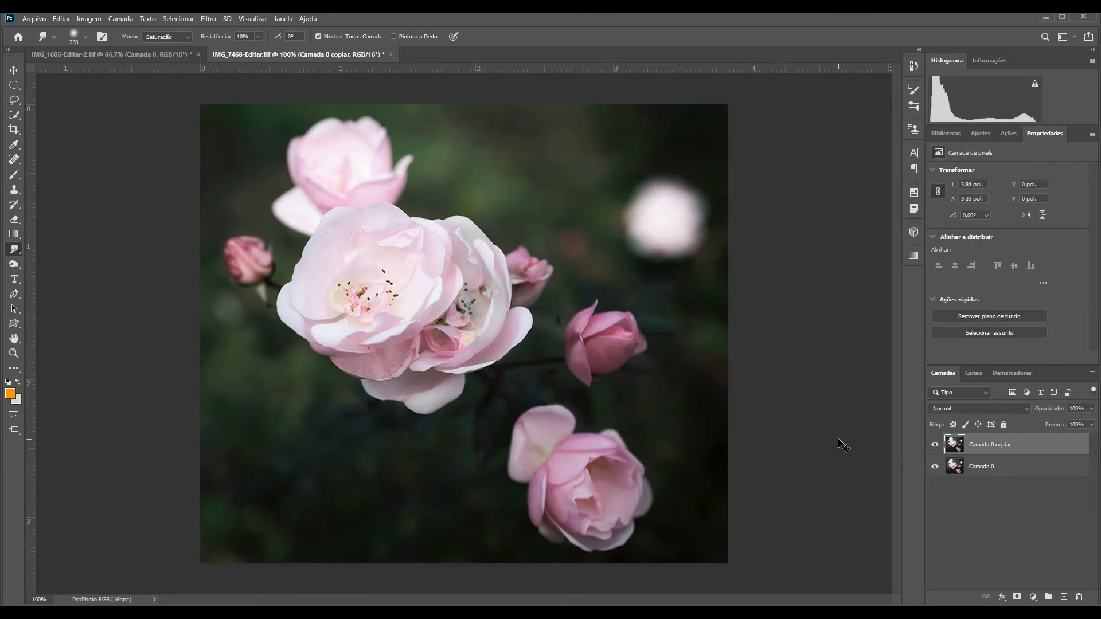
# Step: Set the Smudge mode to Cor and smudge the right part of the central flower and the pink bud to its right
pyautogui.click(166, 36)
pyautogui.click(166, 107)
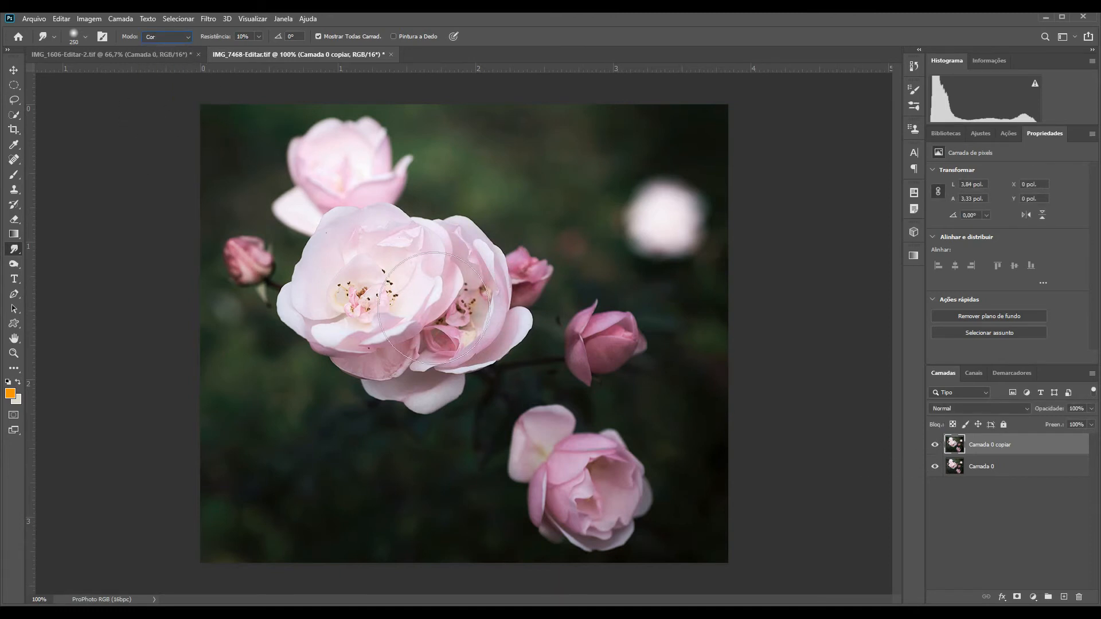
pyautogui.moveTo(473, 299)
pyautogui.mouseDown()
pyautogui.moveTo(554, 272)
pyautogui.moveTo(540, 327)
pyautogui.moveTo(534, 243)
pyautogui.moveTo(525, 299)
pyautogui.moveTo(495, 278)
pyautogui.moveTo(512, 307)
pyautogui.mouseUp()
pyautogui.moveTo(605, 355); pyautogui.dragTo(627, 355)
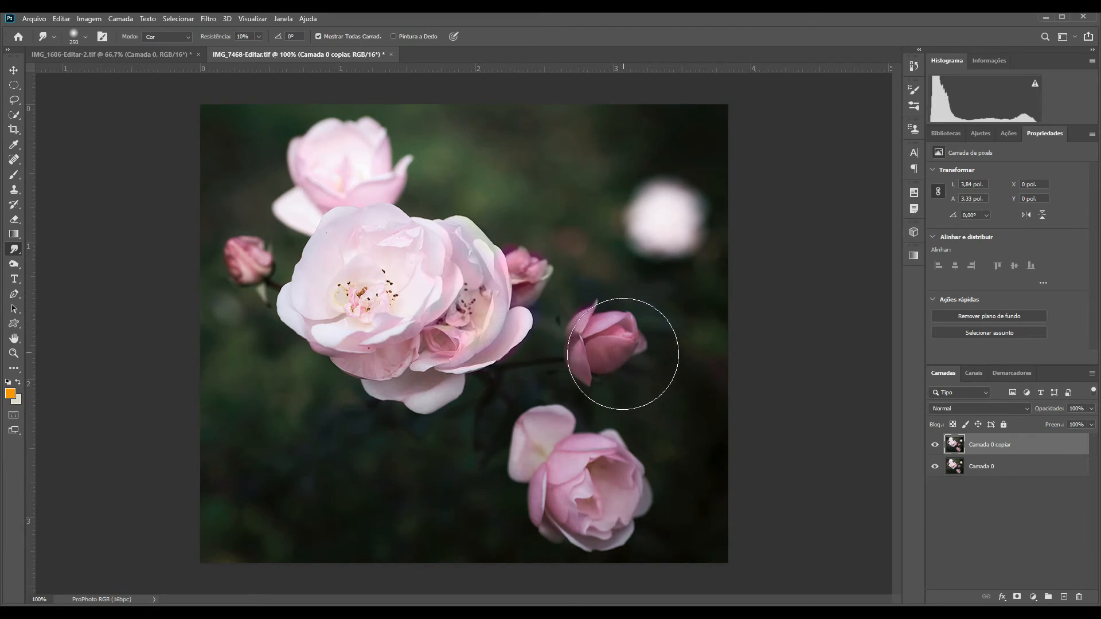
# Step: Smudge the right part of the central flower in Luminosidade mode and undo the stroke
pyautogui.click(172, 37)
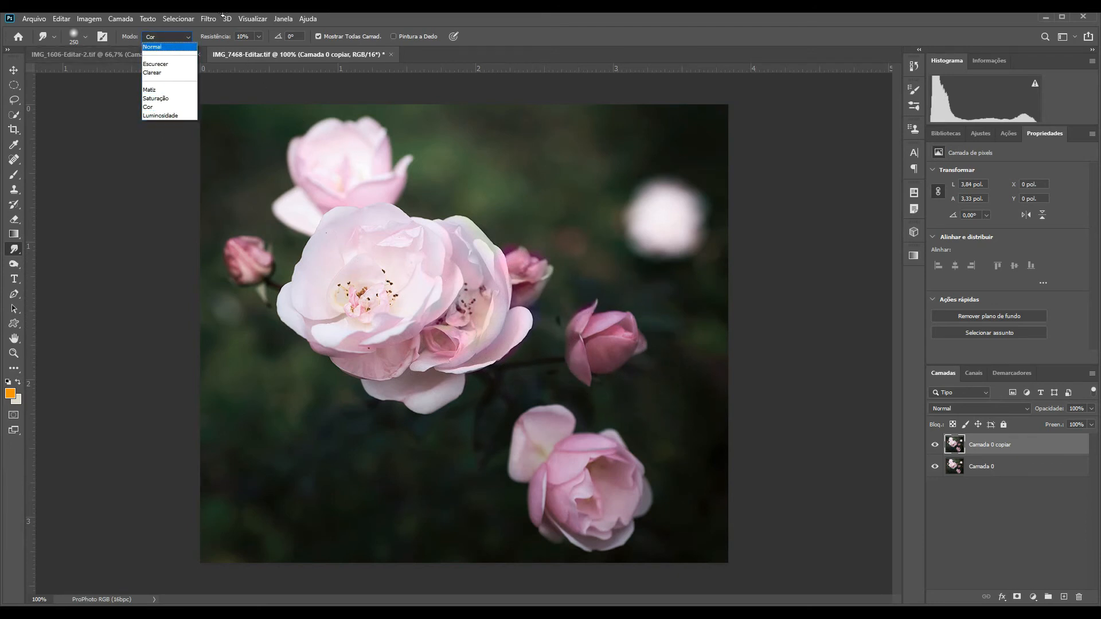
pyautogui.click(511, 16)
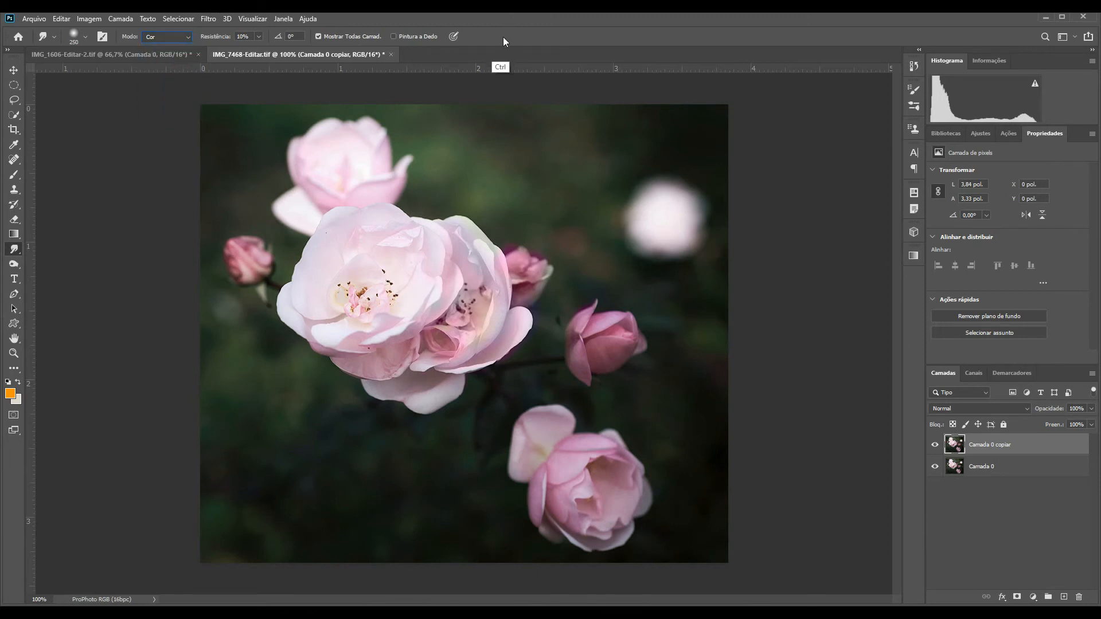
pyautogui.click(182, 37)
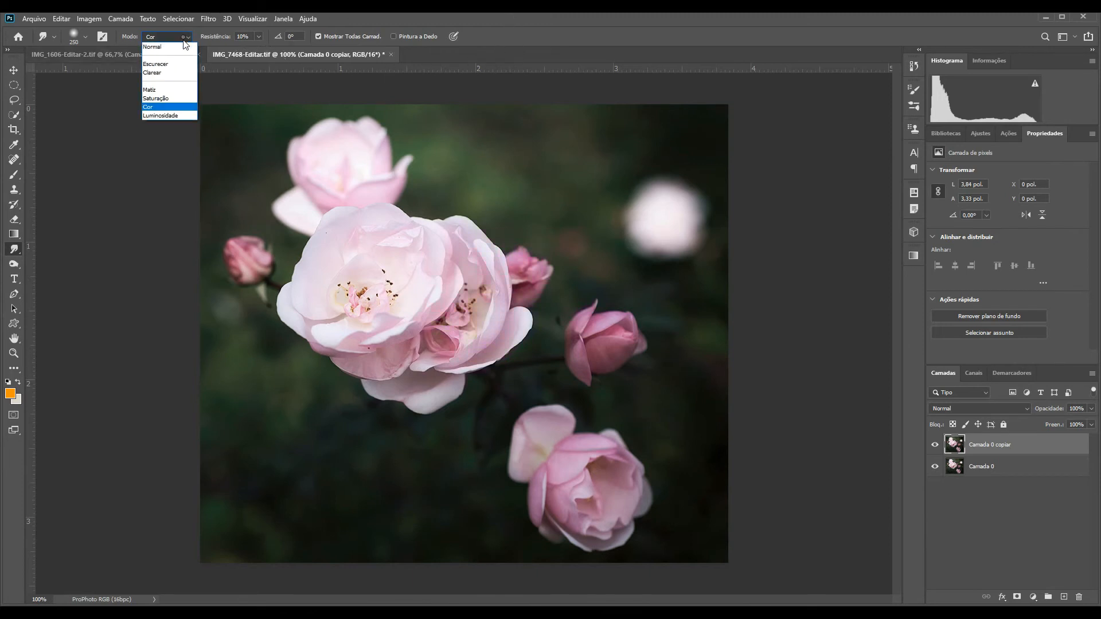
pyautogui.click(175, 117)
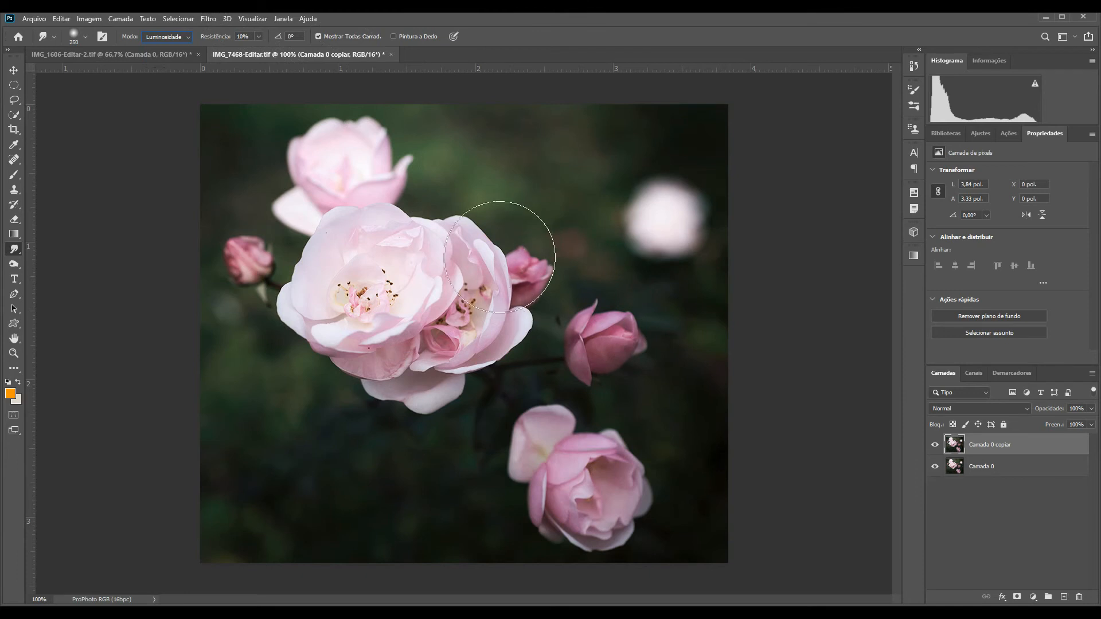
pyautogui.moveTo(458, 300)
pyautogui.mouseDown()
pyautogui.moveTo(494, 257)
pyautogui.moveTo(505, 272)
pyautogui.moveTo(493, 284)
pyautogui.moveTo(505, 330)
pyautogui.mouseUp()
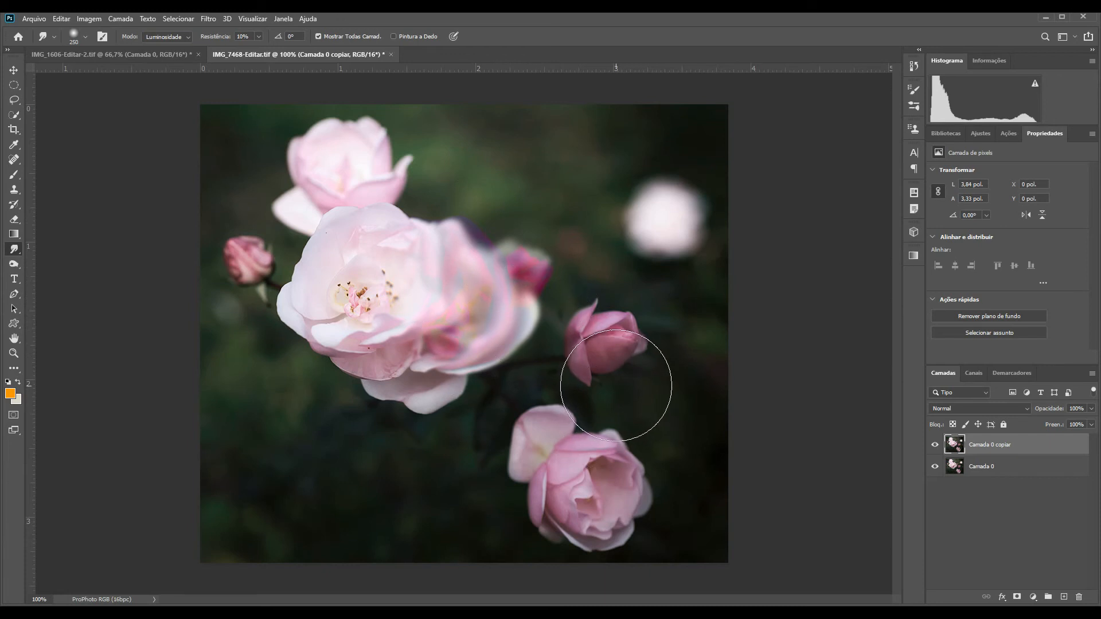
pyautogui.hotkey('ctrl', 'z')
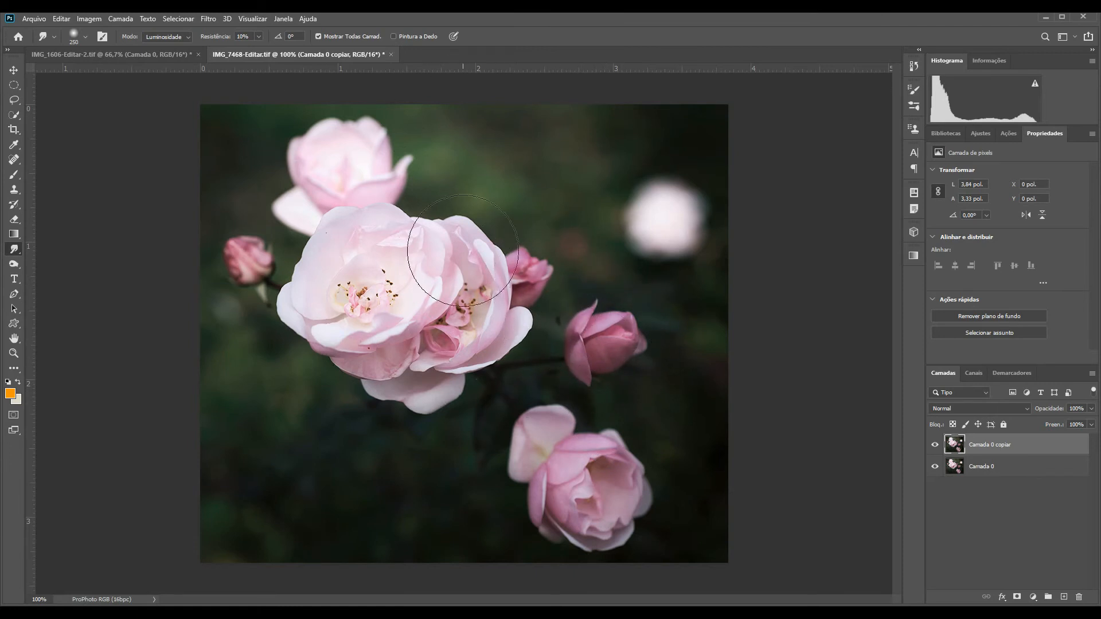
# Step: Return the Smudge mode to Normal and compare Camada 0 copiar with the original layer beneath it
pyautogui.click(174, 41)
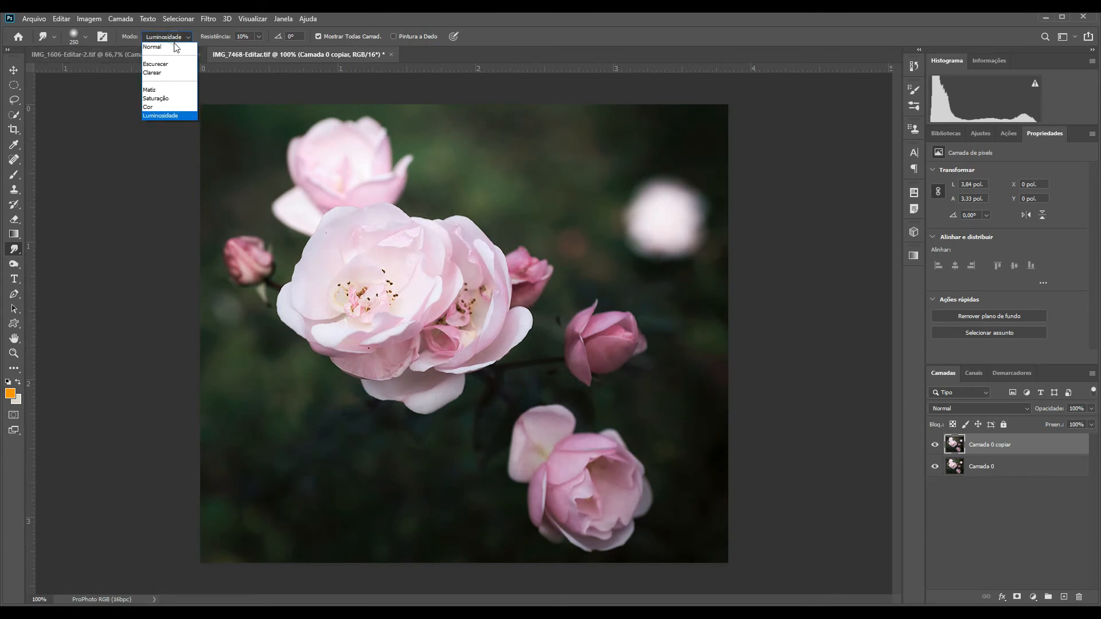
pyautogui.click(178, 42)
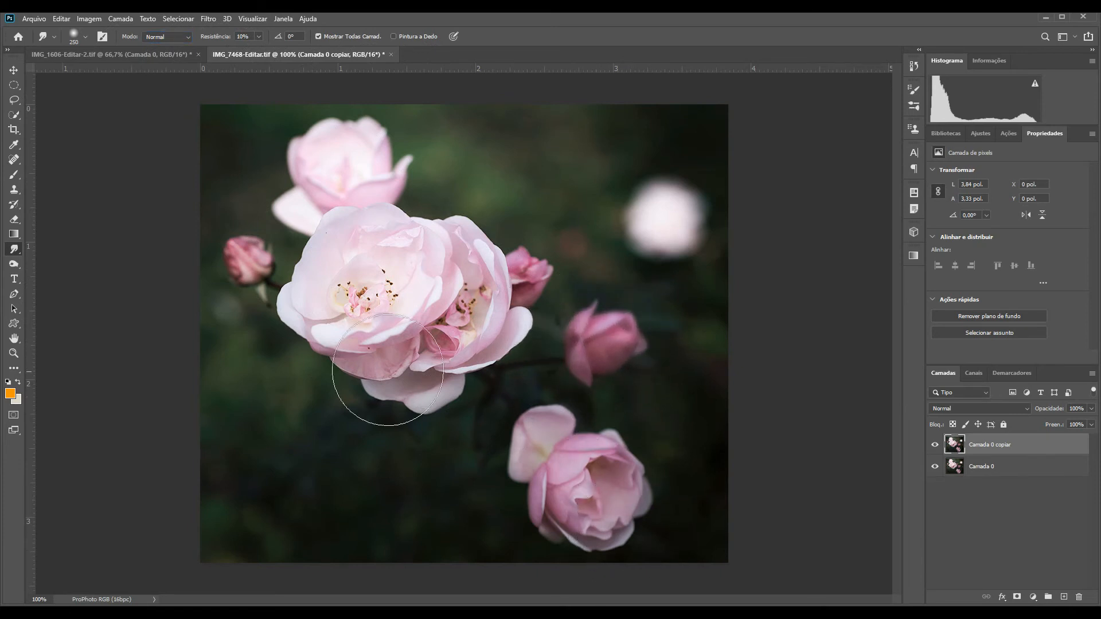
pyautogui.click(936, 448)
pyautogui.click(936, 446)
# Step: Switch to the IMG_1606-Editar-2.tif photo and duplicate its Camada 0 layer
pyautogui.click(153, 53)
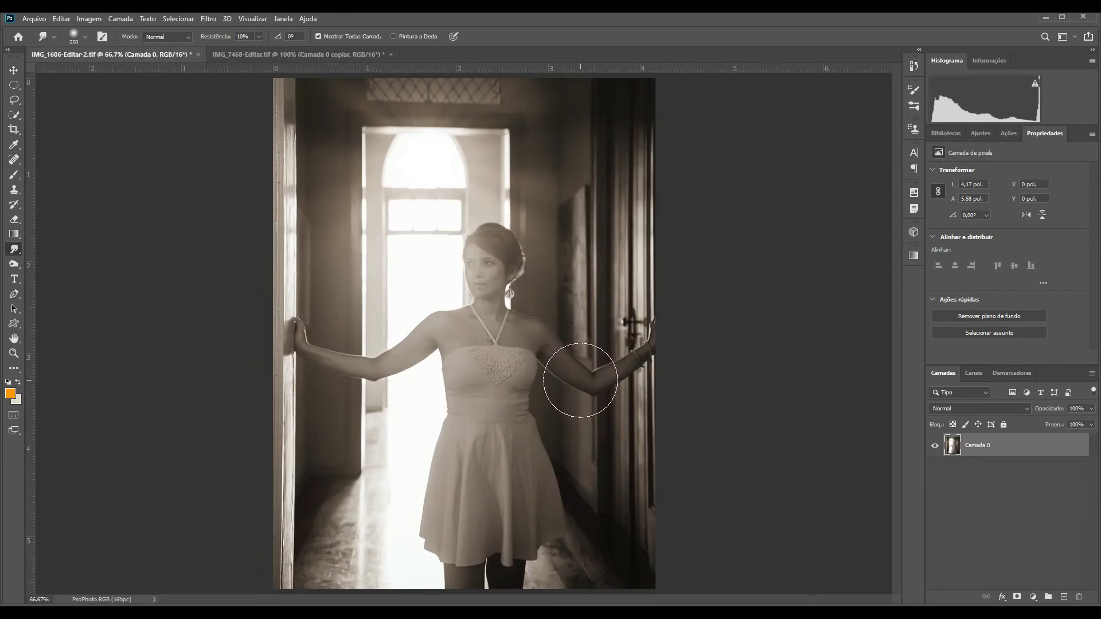
pyautogui.hotkey('ctrl', 'j')
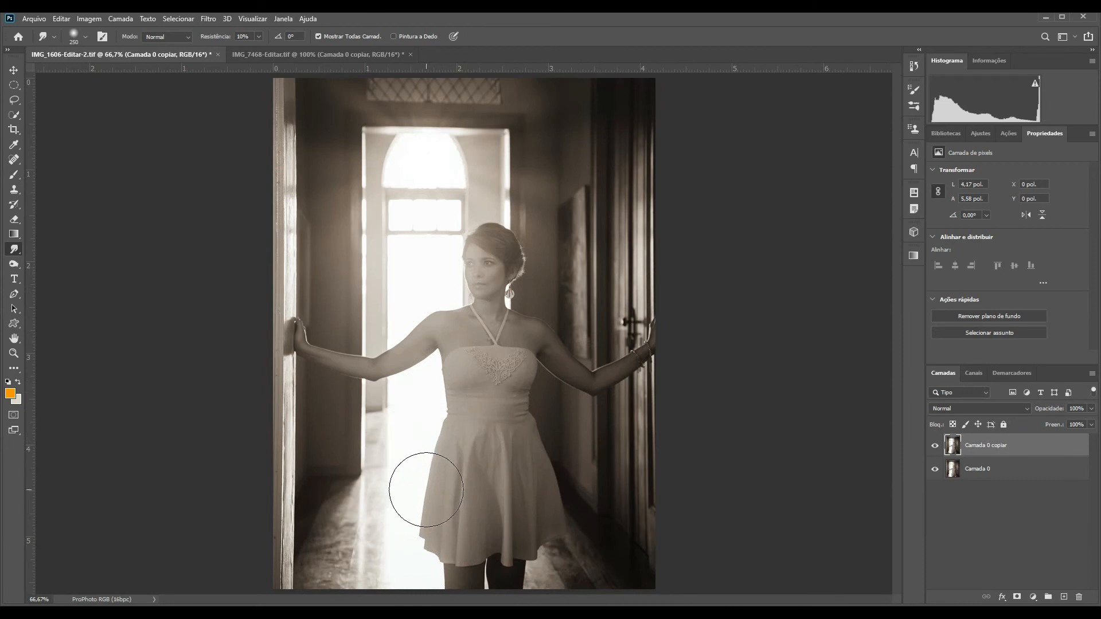
# Step: Reduce the smudge brush to 80 px and soften the left and right edges of the dress skirt
pyautogui.hotkey('ctrl', '+')
pyautogui.moveTo(427, 489)
pyautogui.mouseDown()
pyautogui.moveTo(473, 347)
pyautogui.moveTo(468, 374)
pyautogui.mouseUp()
pyautogui.press('[')
pyautogui.press('[')
pyautogui.press('[')
pyautogui.press('[')
pyautogui.press('[')
pyautogui.press('[')
pyautogui.press('[')
pyautogui.moveTo(455, 439)
pyautogui.mouseDown()
pyautogui.moveTo(445, 499)
pyautogui.moveTo(463, 526)
pyautogui.moveTo(449, 489)
pyautogui.mouseUp()
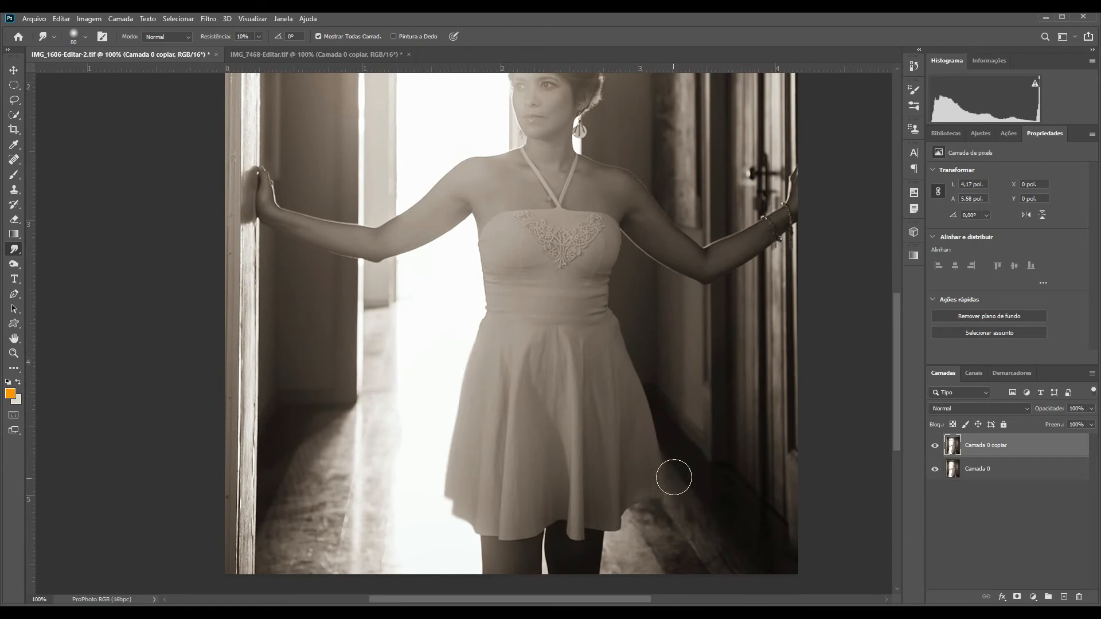
pyautogui.moveTo(656, 438); pyautogui.dragTo(650, 403)
# Step: Compare the smudged skirt with the original, in full view and close up, by toggling the visibility of Camada 0 copiar
pyautogui.hotkey('ctrl', '-')
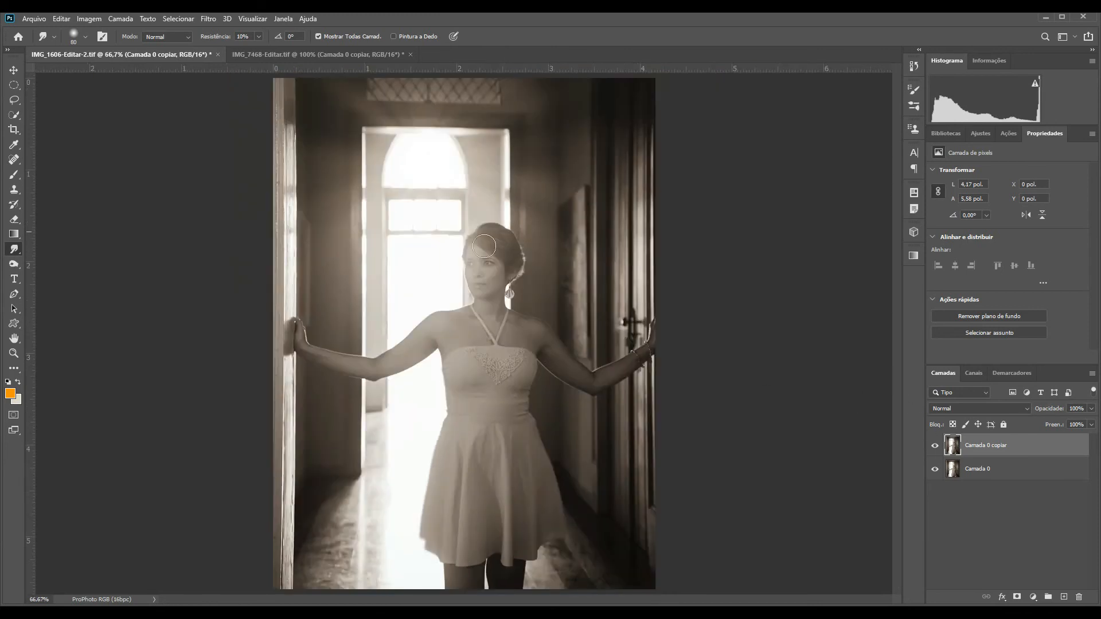
pyautogui.click(935, 446)
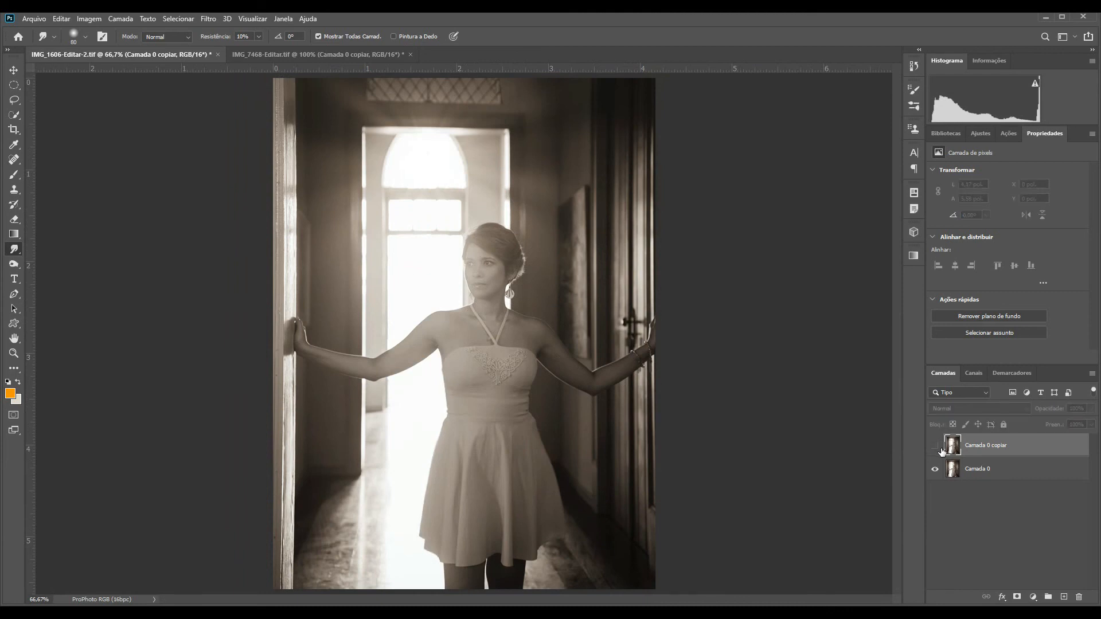
pyautogui.click(936, 445)
pyautogui.hotkey('ctrl', '+')
pyautogui.hotkey('ctrl', '+')
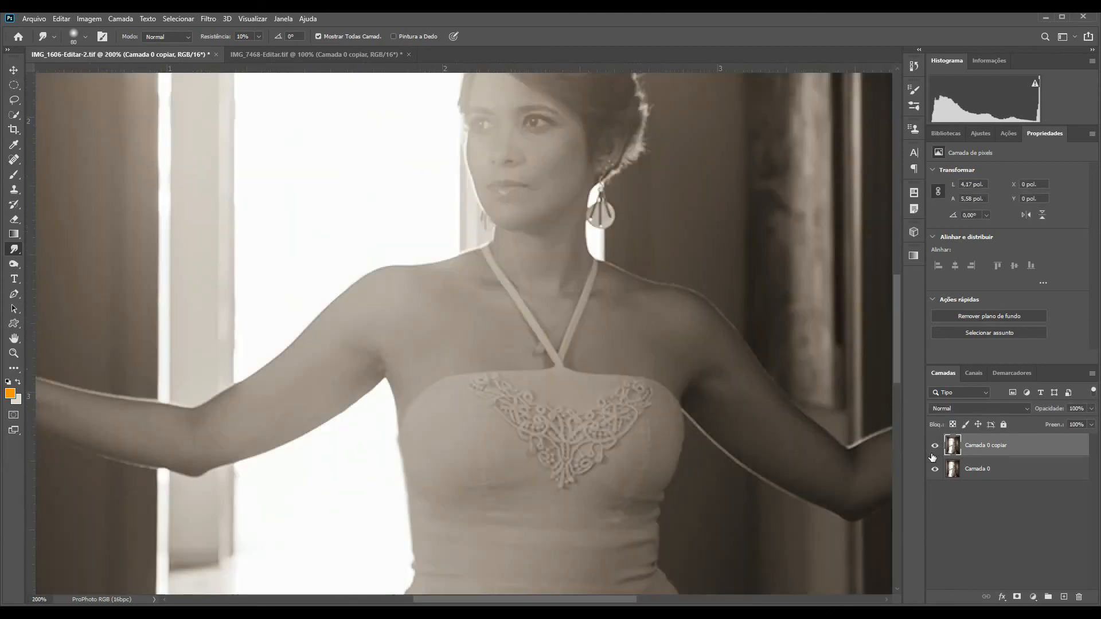
pyautogui.moveTo(533, 493); pyautogui.dragTo(608, 169)
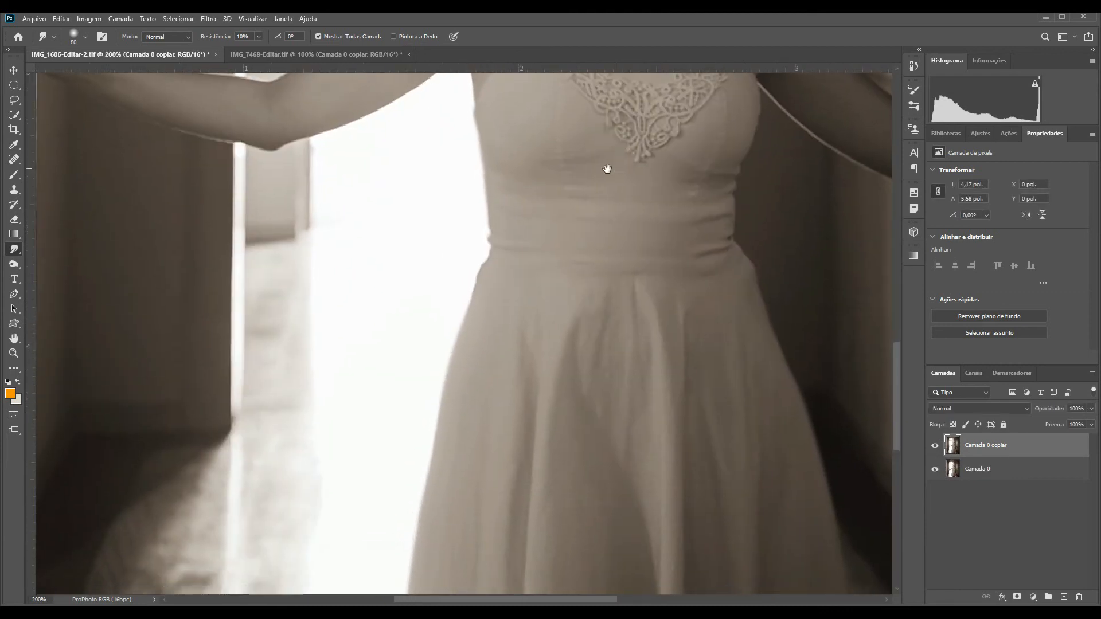
pyautogui.click(936, 446)
pyautogui.click(935, 447)
pyautogui.hotkey('ctrl', '0')
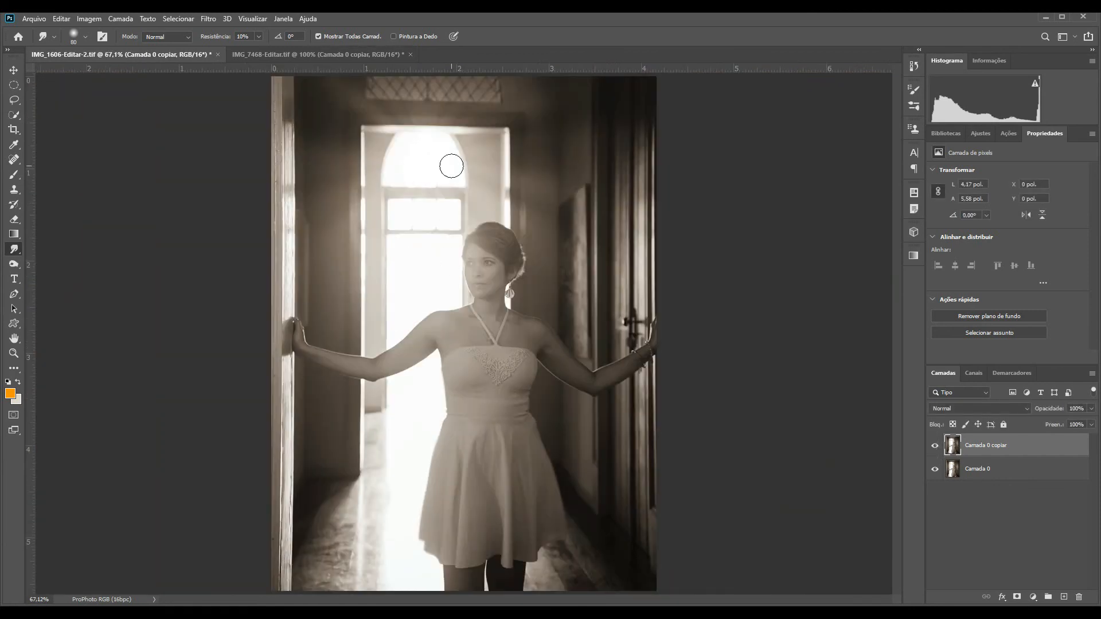
# Step: Smudge the edge of the woman's hair with a 45 px brush at 5% strength and compare it with the original
pyautogui.moveTo(508, 254); pyautogui.dragTo(585, 284)
pyautogui.moveTo(573, 241); pyautogui.dragTo(506, 325)
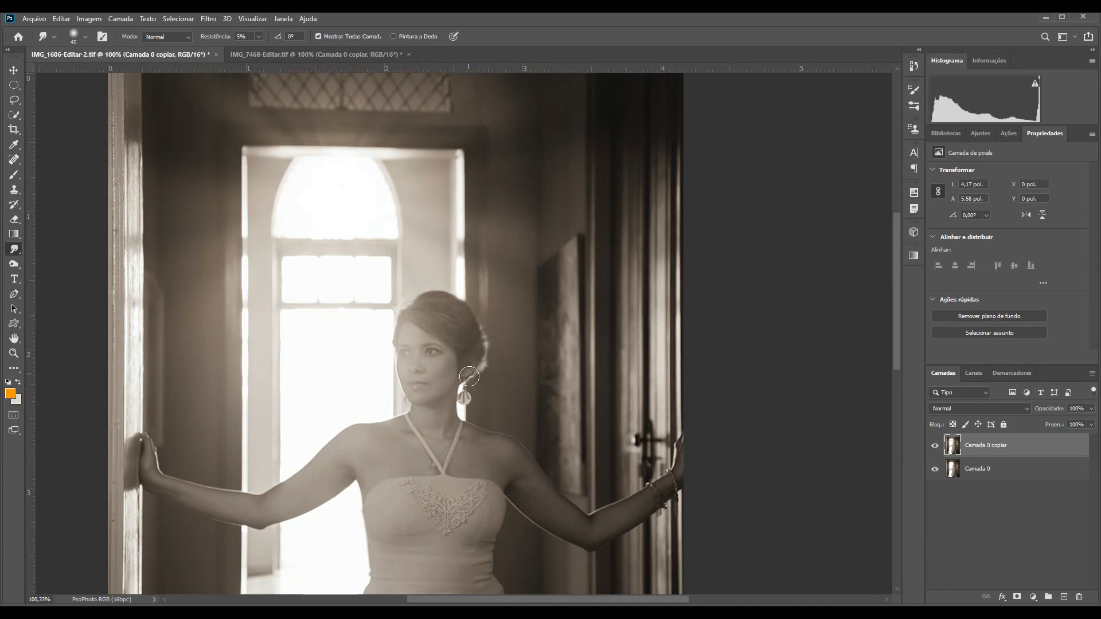
pyautogui.hotkey('ctrl', '-')
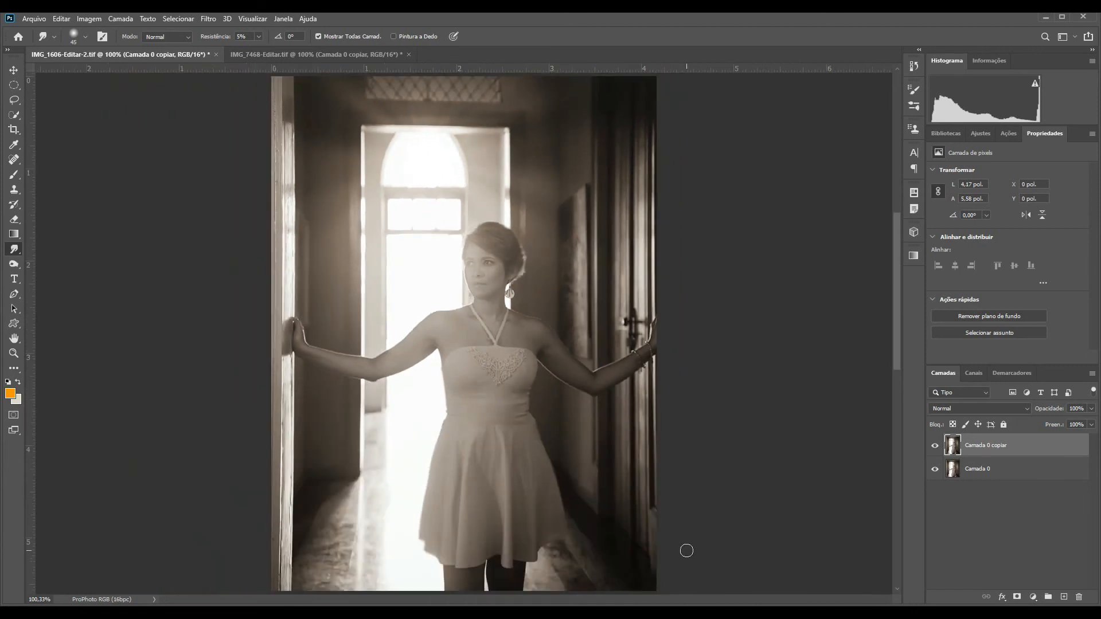
pyautogui.click(936, 447)
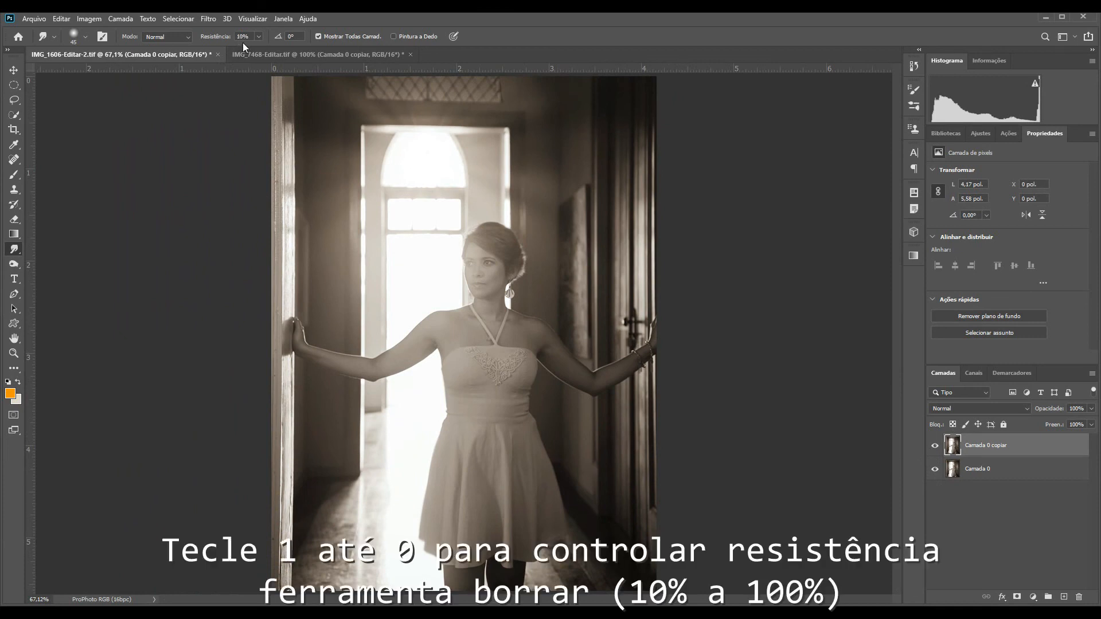
# Step: Try the Smudge strength at 100% and set it to 30%
pyautogui.press('0')
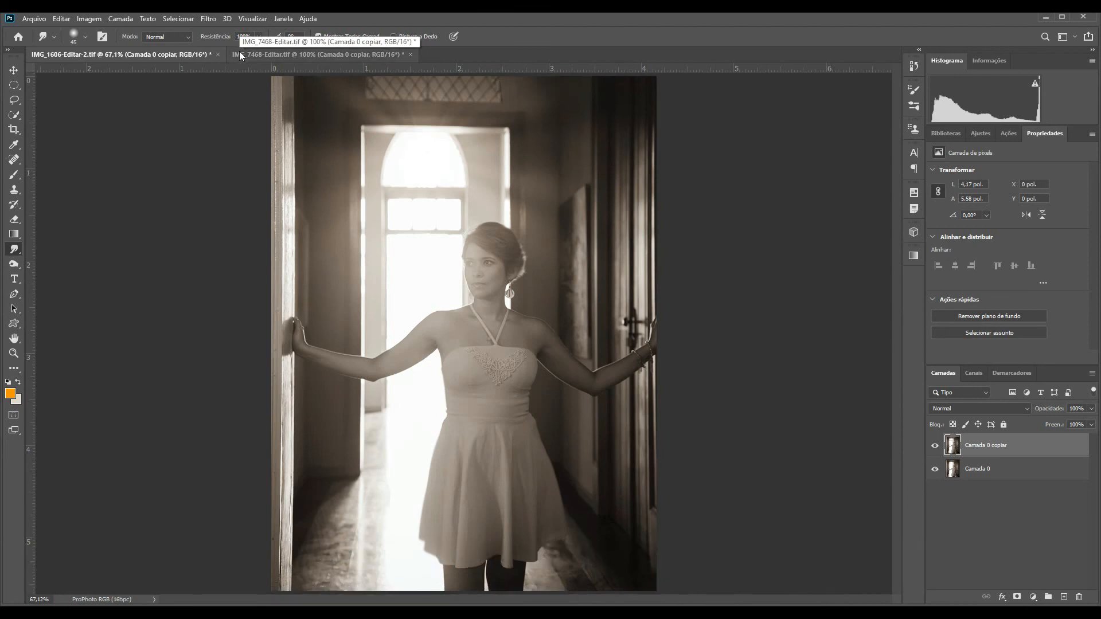
pyautogui.press('3')
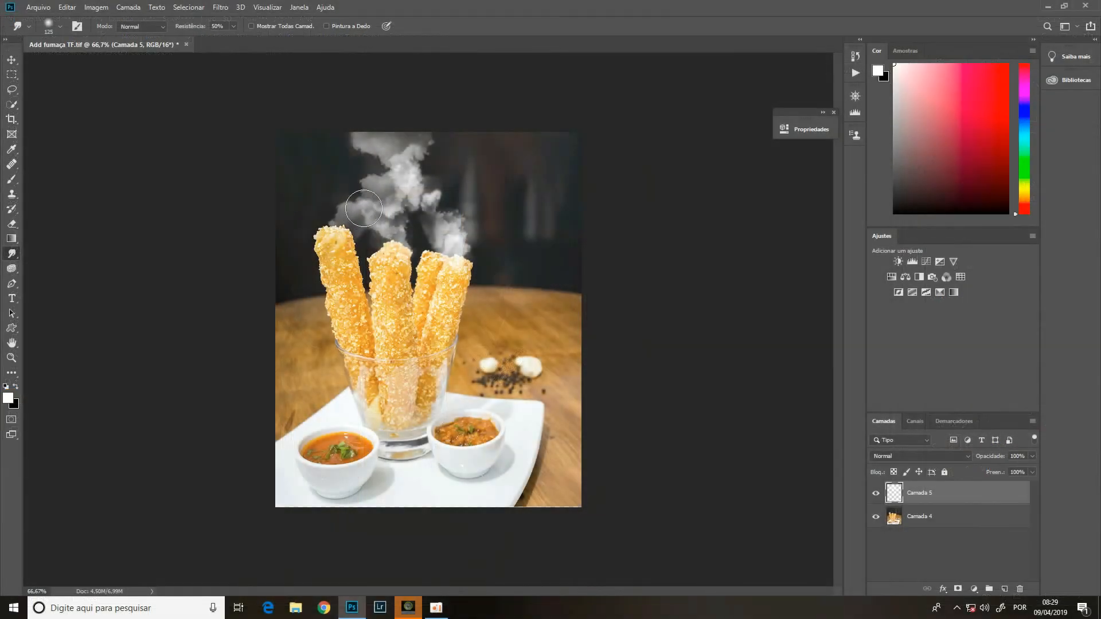
# Step: Smudge the smoke above the breaded sticks on Camada 5 of Add fumaça TF.tif into soft, rising wisps
pyautogui.moveTo(382, 193)
pyautogui.mouseDown()
pyautogui.moveTo(391, 166)
pyautogui.moveTo(369, 118)
pyautogui.moveTo(374, 205)
pyautogui.moveTo(365, 191)
pyautogui.mouseUp()
pyautogui.moveTo(400, 240)
pyautogui.mouseDown()
pyautogui.moveTo(388, 206)
pyautogui.moveTo(419, 243)
pyautogui.moveTo(446, 211)
pyautogui.moveTo(431, 187)
pyautogui.moveTo(420, 202)
pyautogui.moveTo(440, 252)
pyautogui.moveTo(456, 236)
pyautogui.moveTo(438, 209)
pyautogui.moveTo(454, 214)
pyautogui.moveTo(417, 174)
pyautogui.moveTo(425, 139)
pyautogui.mouseUp()
pyautogui.hotkey('ctrl', 'z')
pyautogui.hotkey('ctrl', 'z')
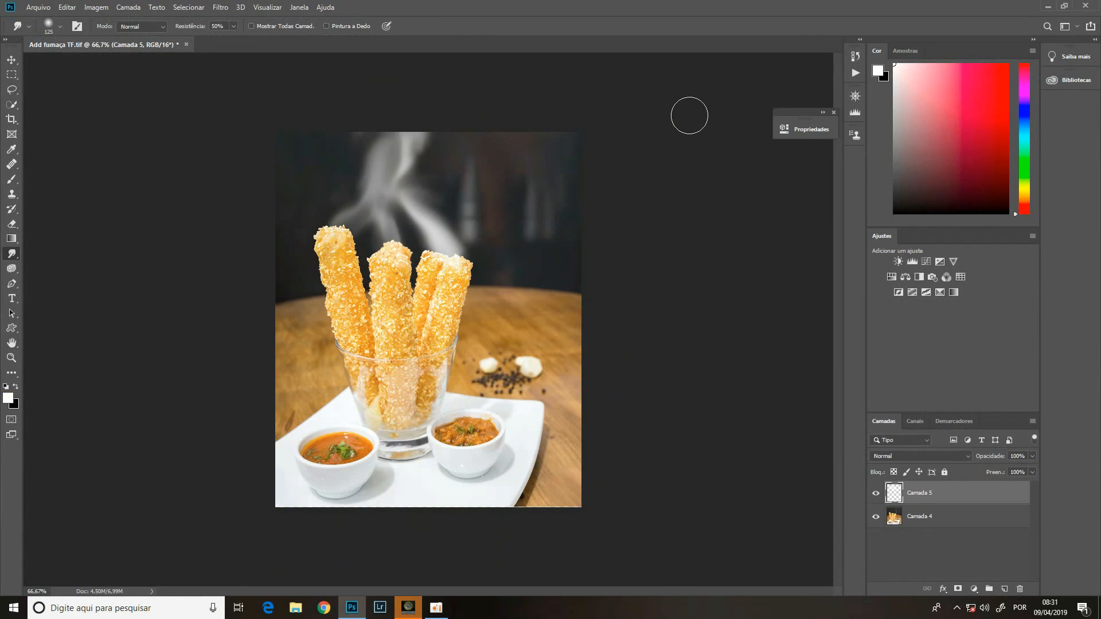